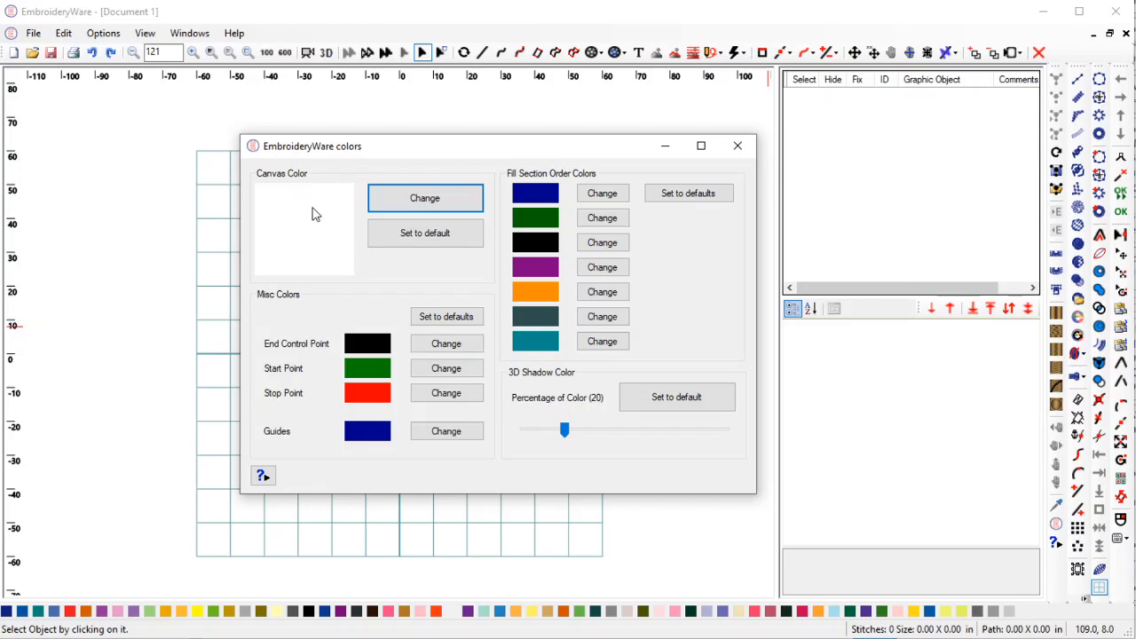
# - Reset the canvas color to its default
pyautogui.click(444, 203)
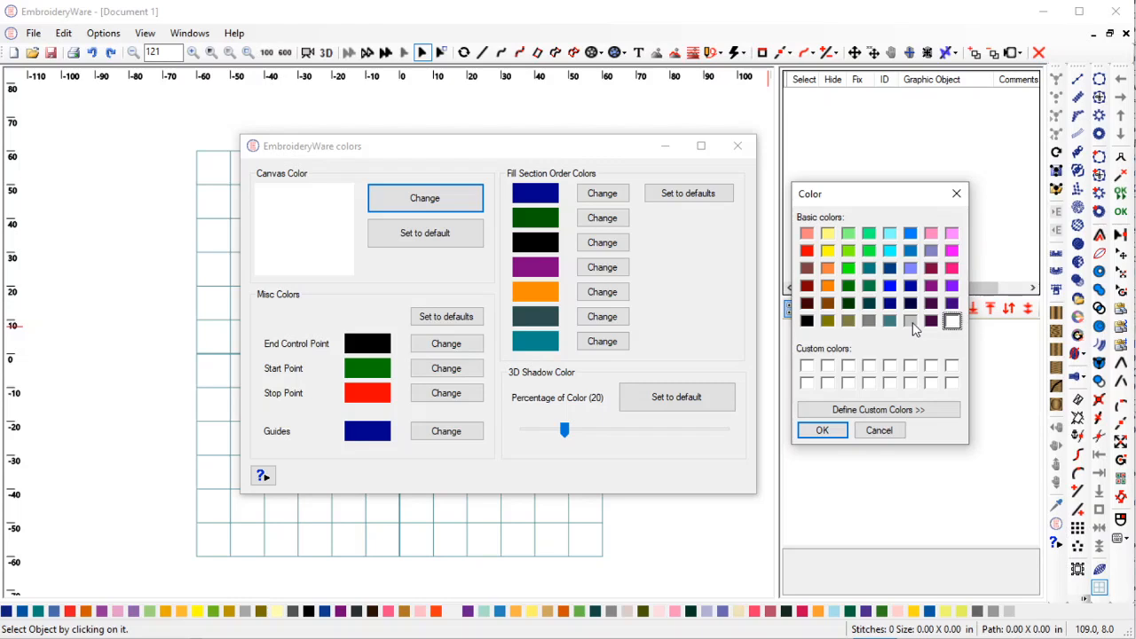
pyautogui.click(878, 430)
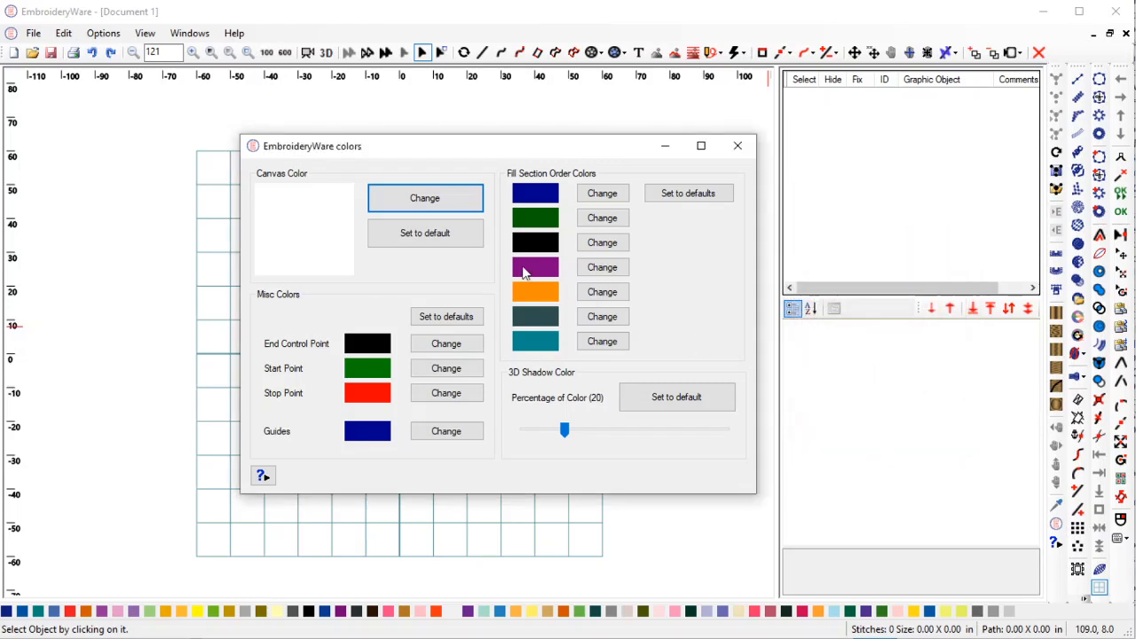
pyautogui.click(425, 235)
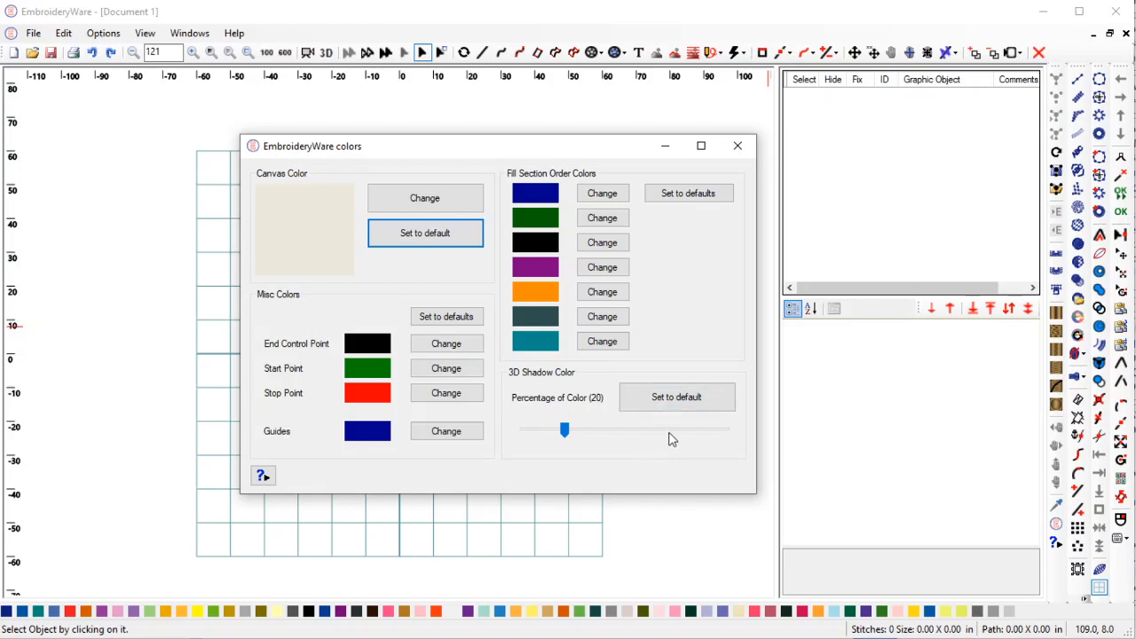
# - Set the End Control Point color to orange and close the color settings
pyautogui.click(435, 348)
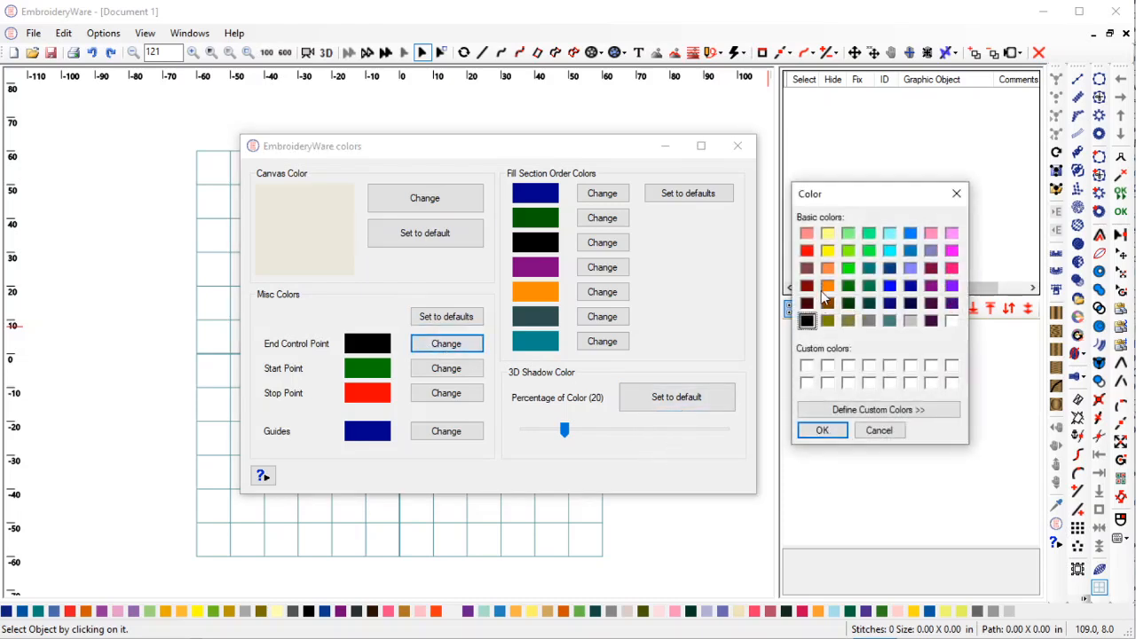
pyautogui.click(827, 285)
pyautogui.click(823, 431)
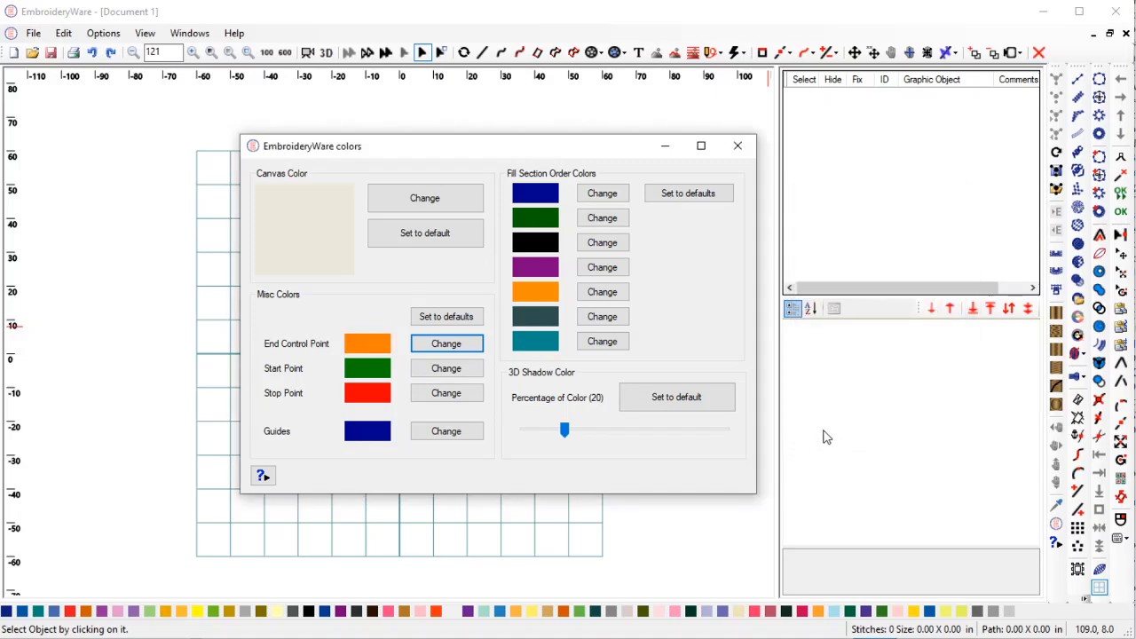
pyautogui.click(737, 146)
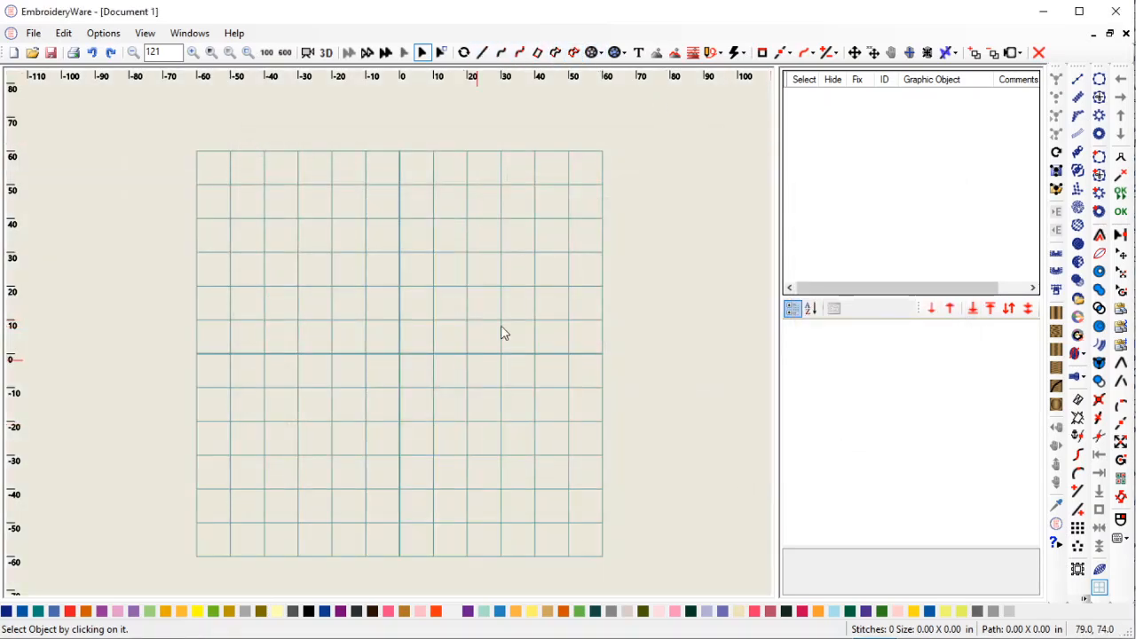
# - Draw a five-pointed star about 78 × 75 mm across the hoop and select it to inspect its control points
pyautogui.click(593, 53)
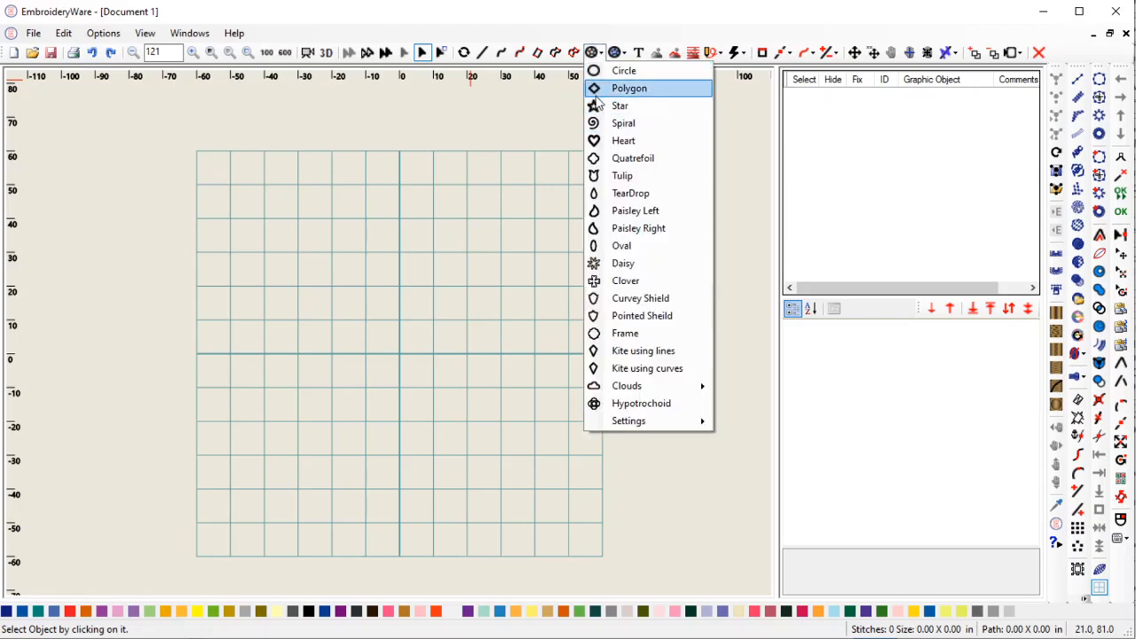
pyautogui.click(591, 86)
pyautogui.click(375, 255)
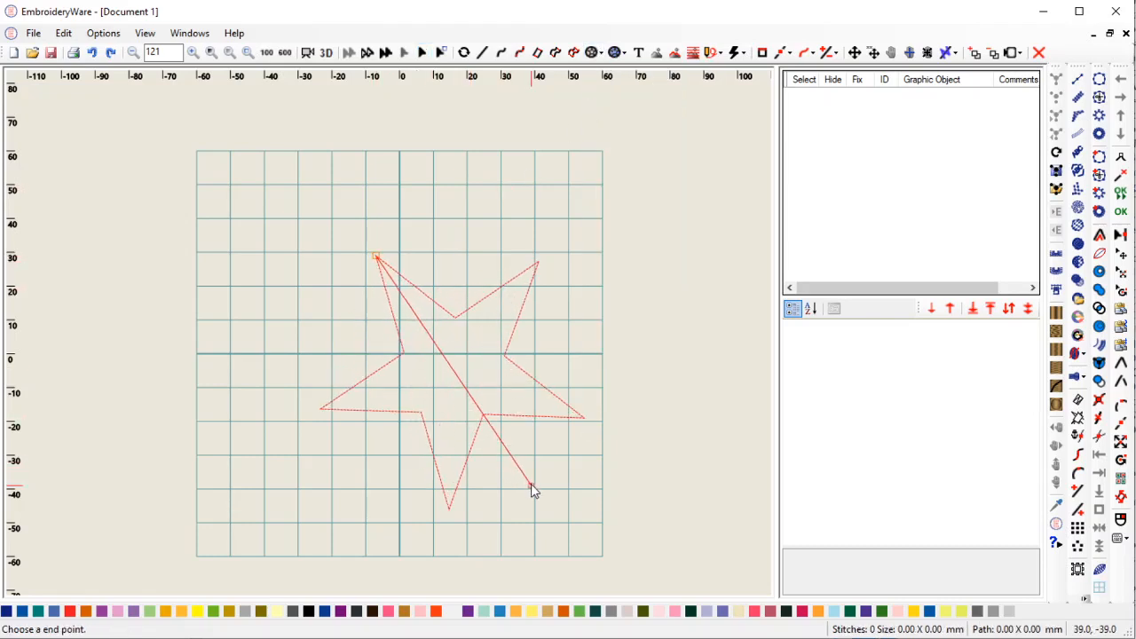
pyautogui.click(530, 483)
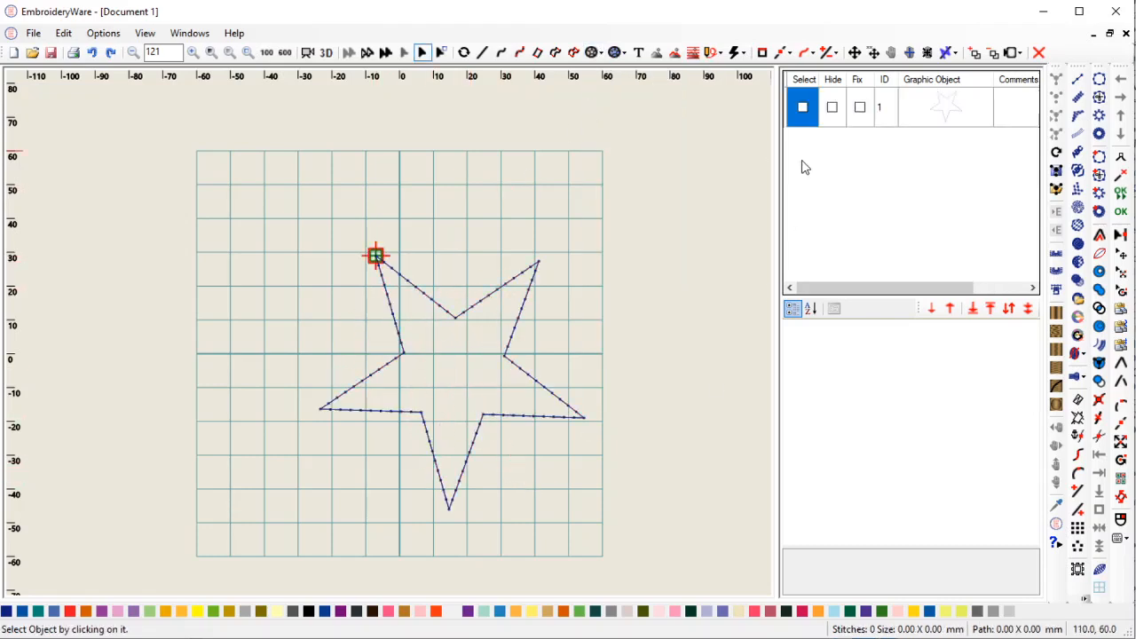
pyautogui.click(803, 107)
pyautogui.scroll(3, 612, 347)
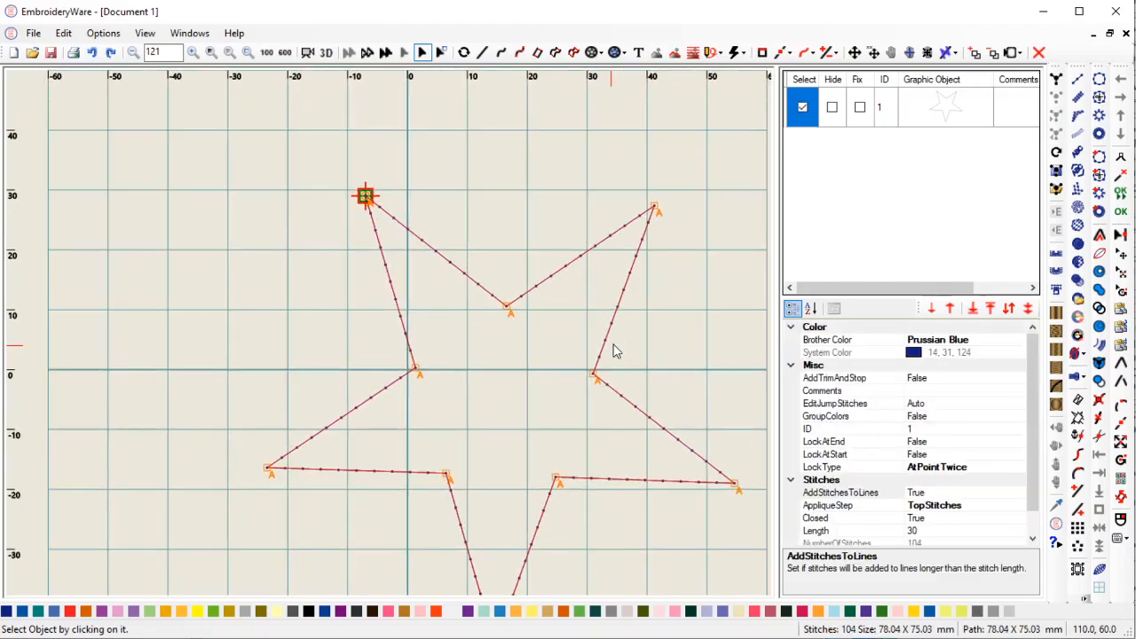
pyautogui.scroll(5, 616, 350)
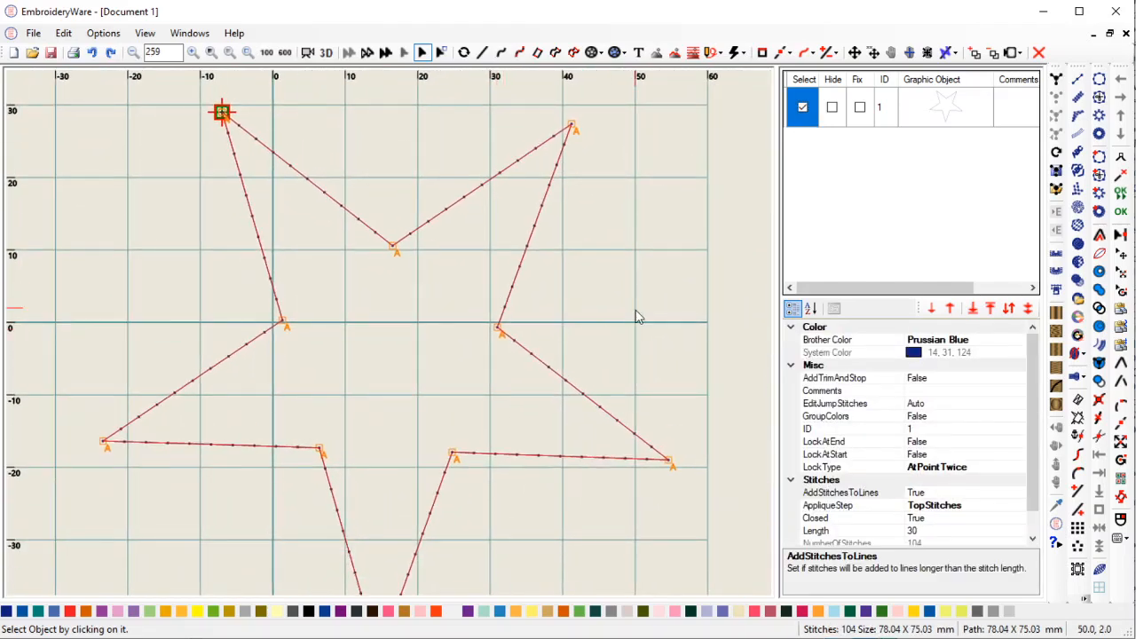
pyautogui.scroll(-3, 635, 317)
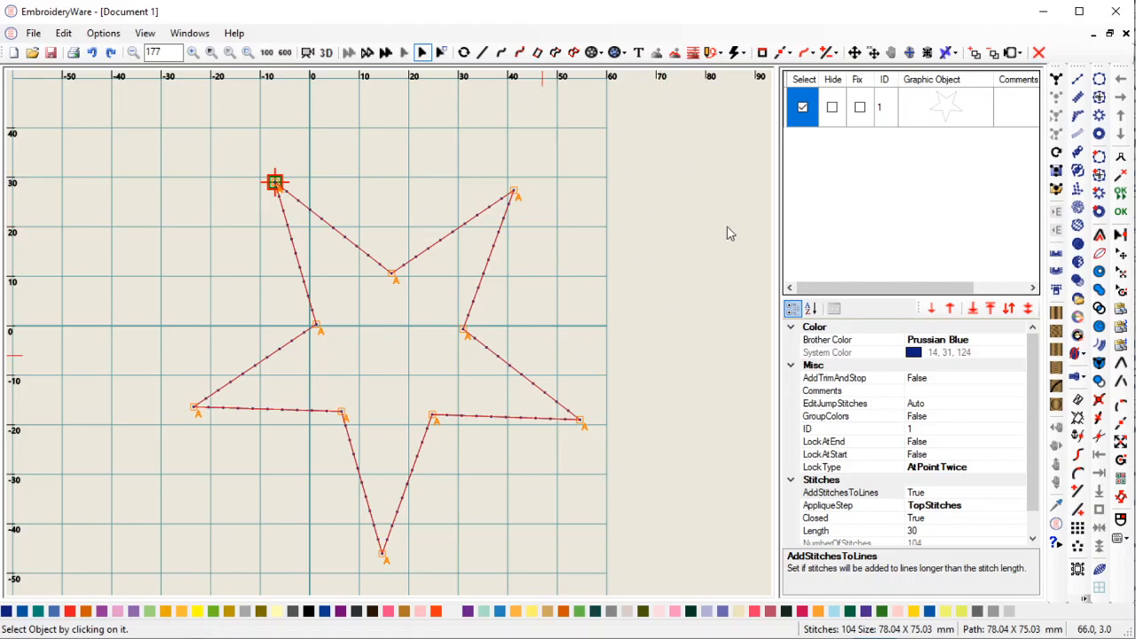
# - Draw a circle about 31 mm in diameter over the star's upper-right tip
pyautogui.click(590, 53)
pyautogui.click(626, 70)
pyautogui.click(463, 137)
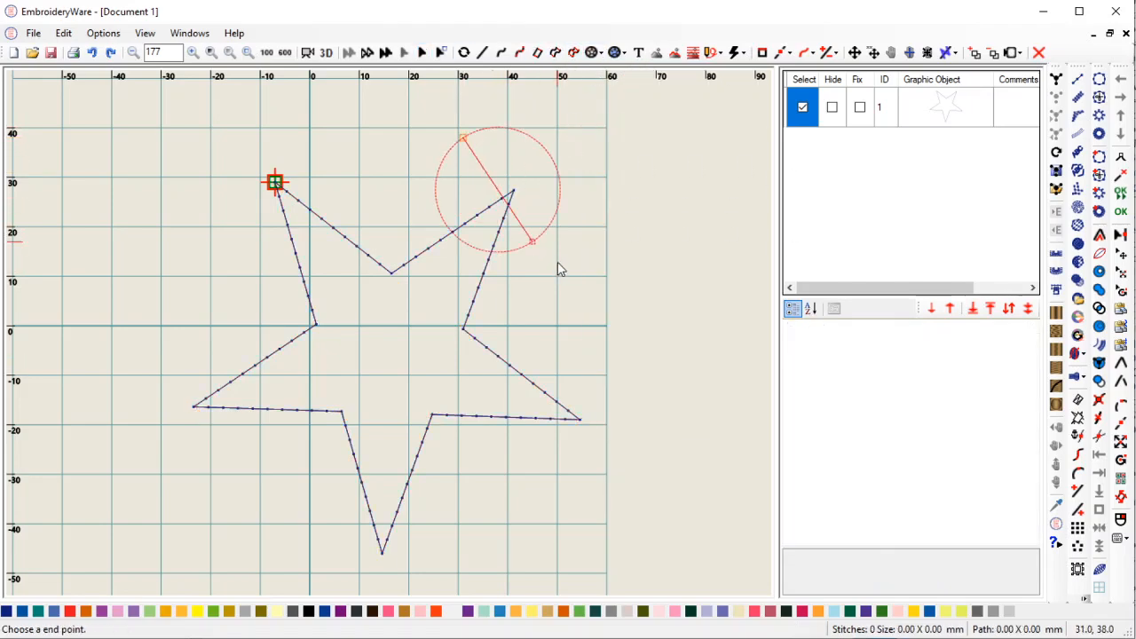
pyautogui.click(559, 263)
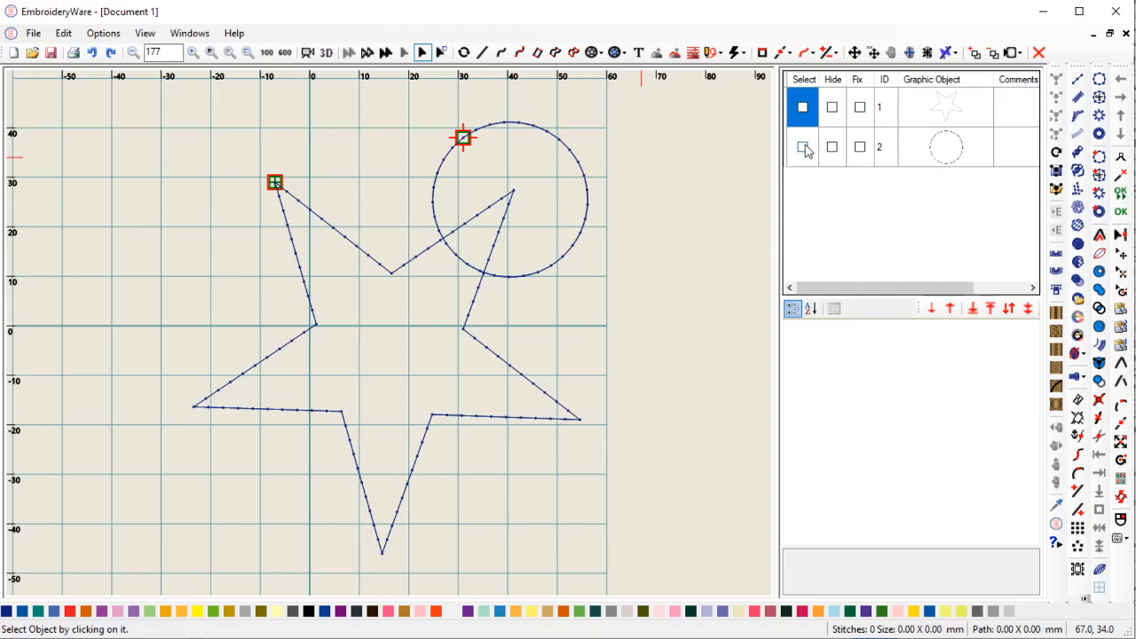
# - Color the circle Black and fill it with top stitches
pyautogui.click(803, 148)
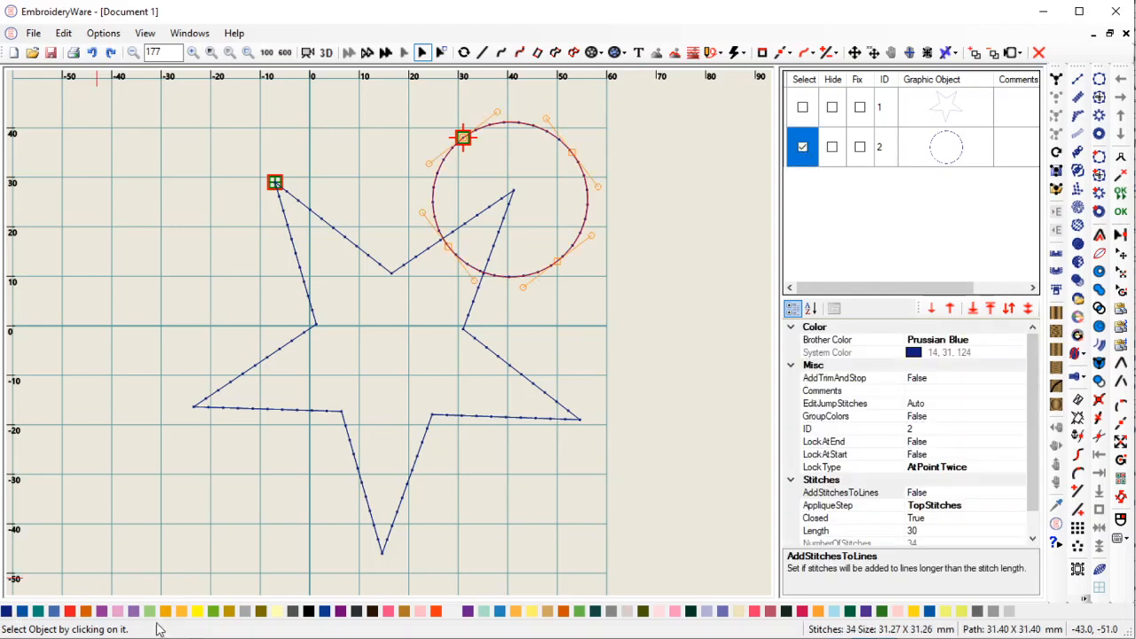
pyautogui.click(309, 612)
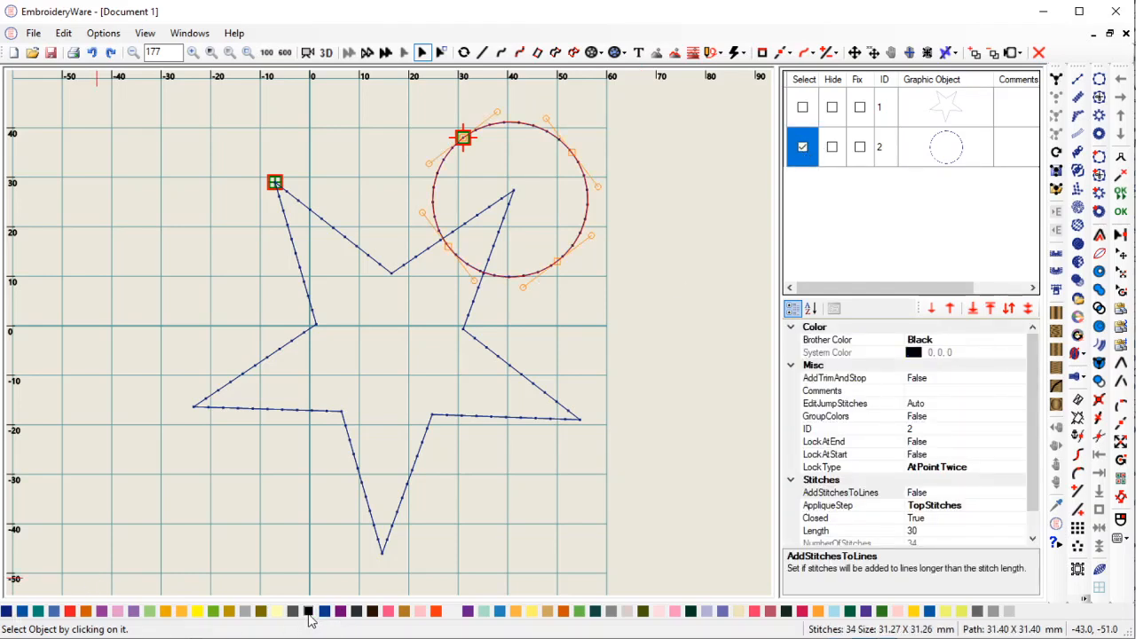
pyautogui.click(1077, 244)
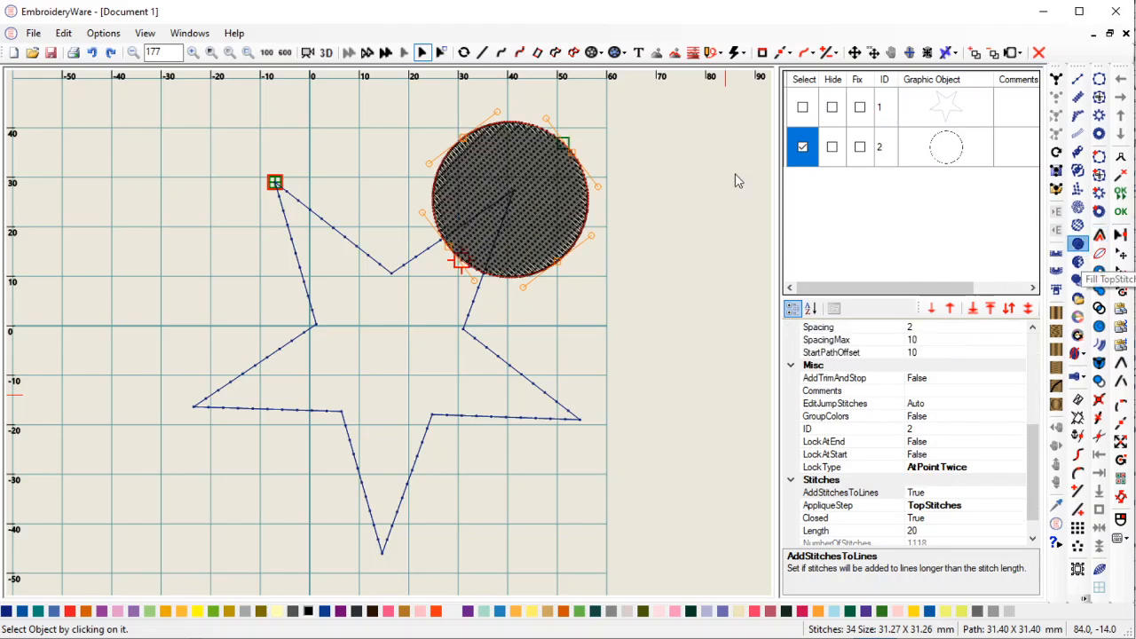
# - Move the star's upper-right tip point around inside the filled circle, place it at 44, 18, and deselect the star
pyautogui.click(803, 148)
pyautogui.click(803, 107)
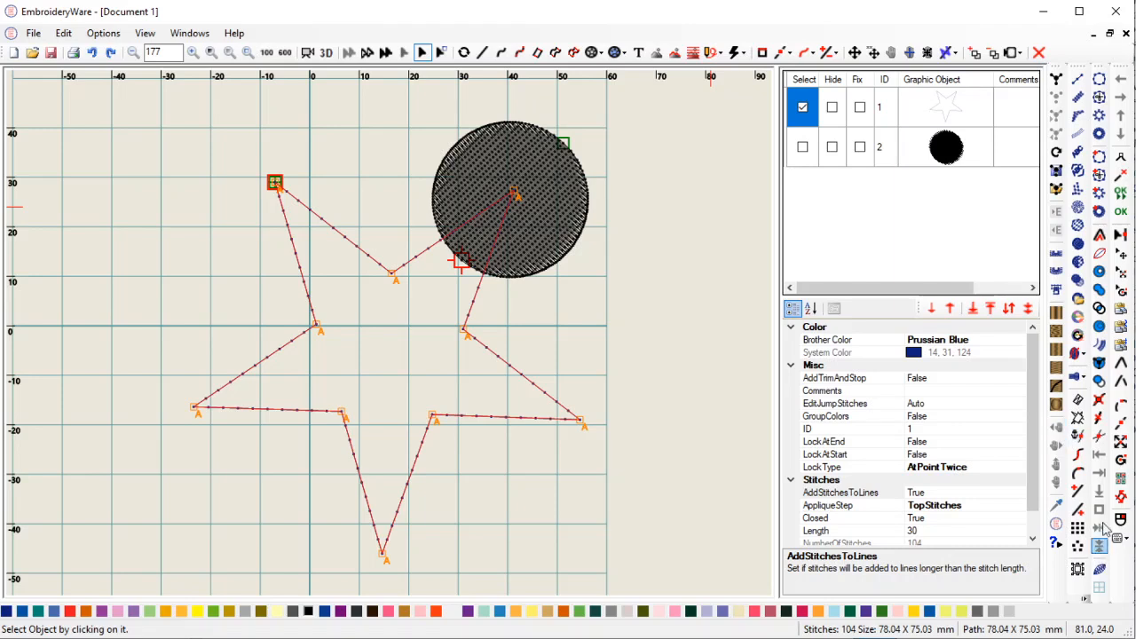
pyautogui.click(1118, 427)
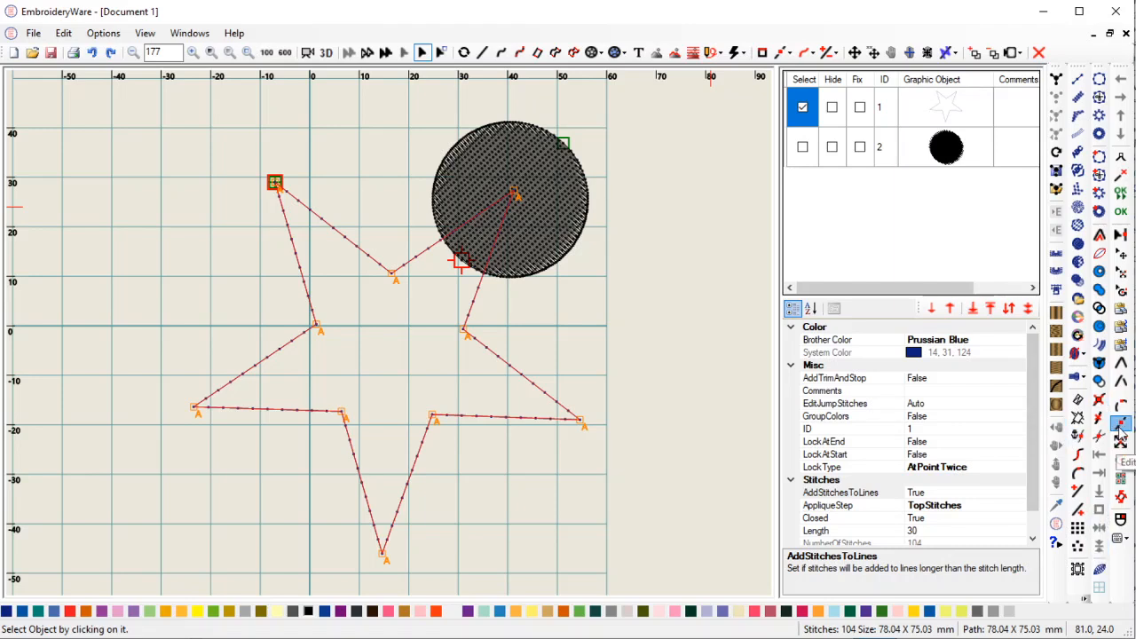
pyautogui.click(515, 193)
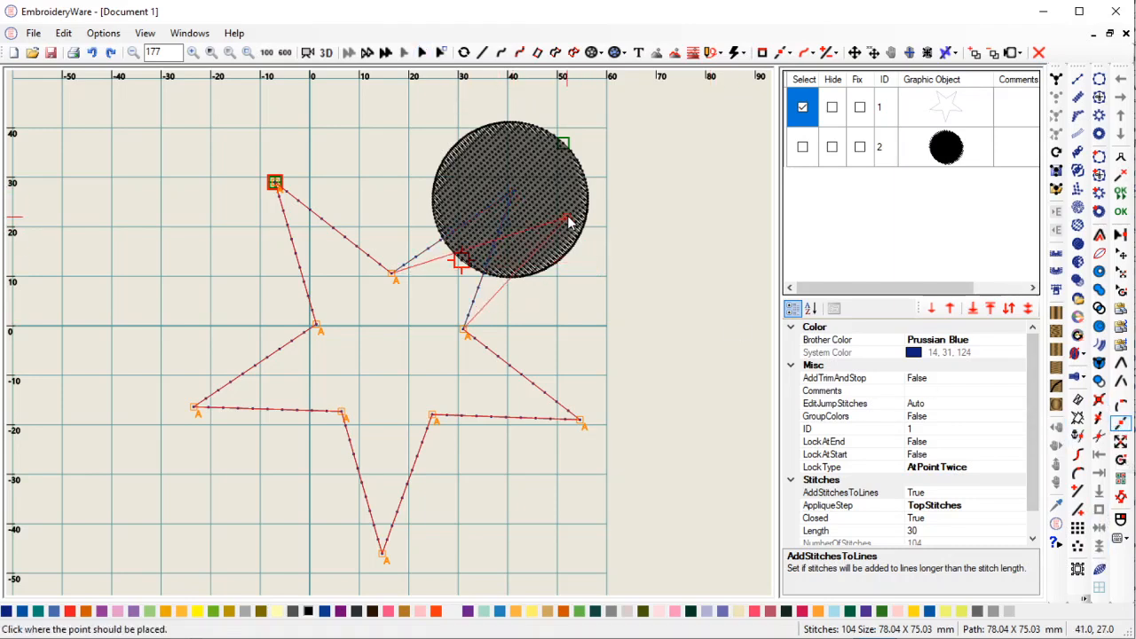
pyautogui.click(569, 222)
pyautogui.click(568, 219)
pyautogui.click(502, 157)
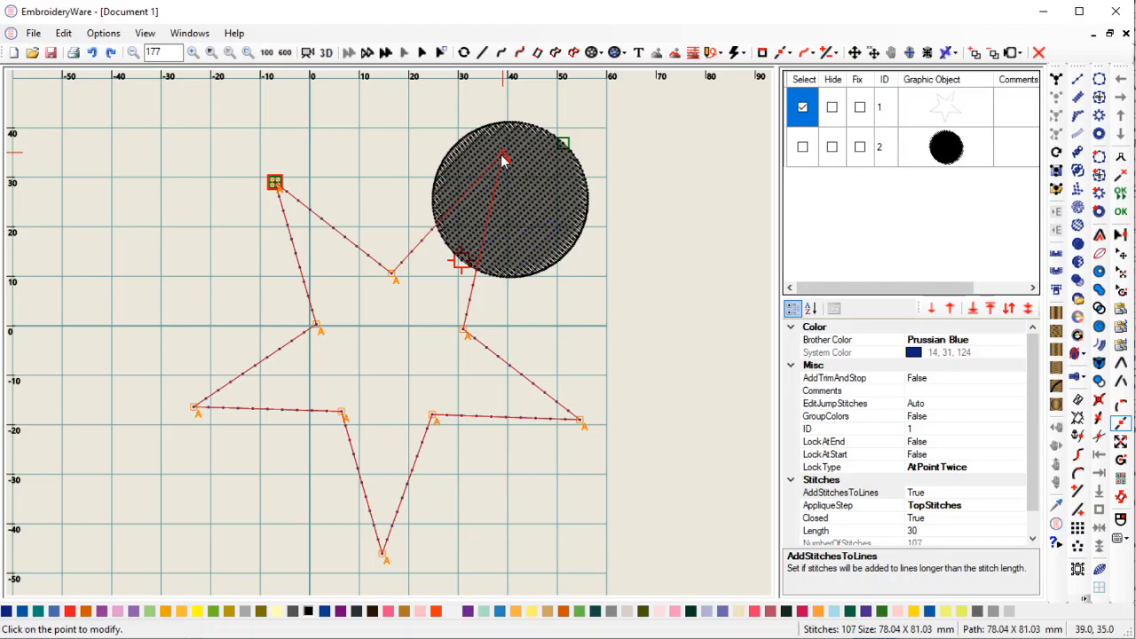
pyautogui.click(503, 158)
pyautogui.click(458, 210)
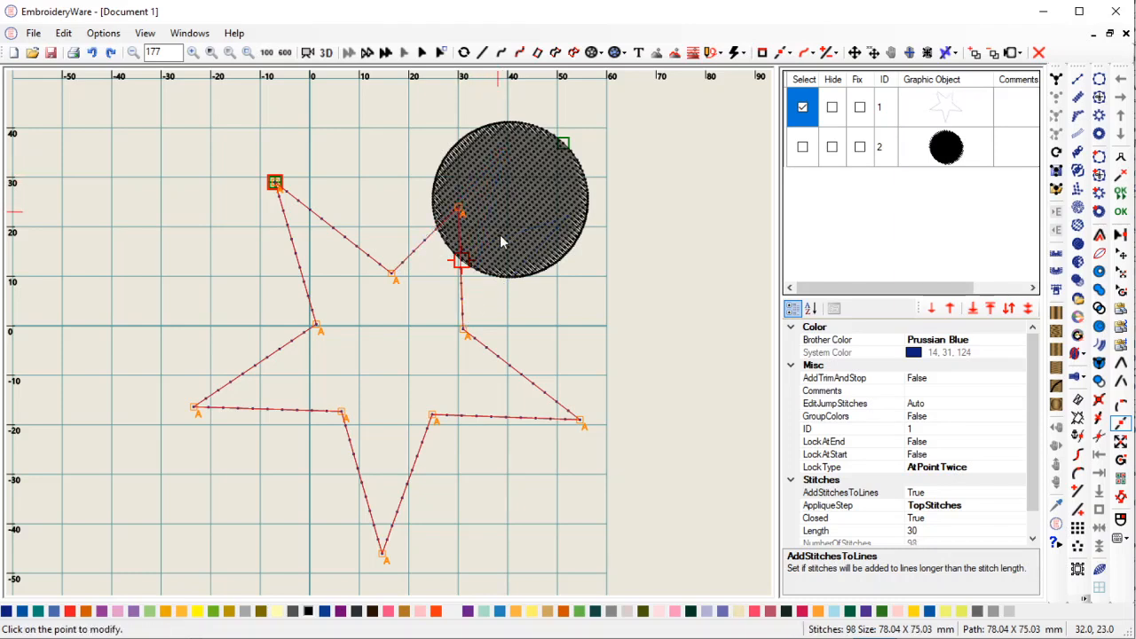
pyautogui.click(458, 210)
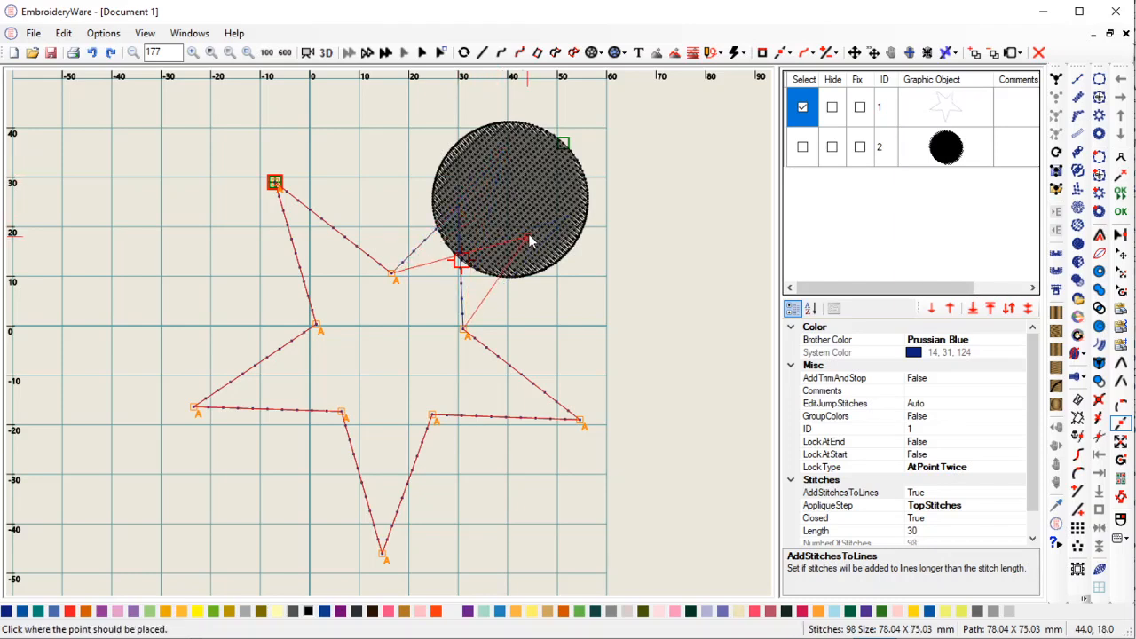
pyautogui.click(530, 240)
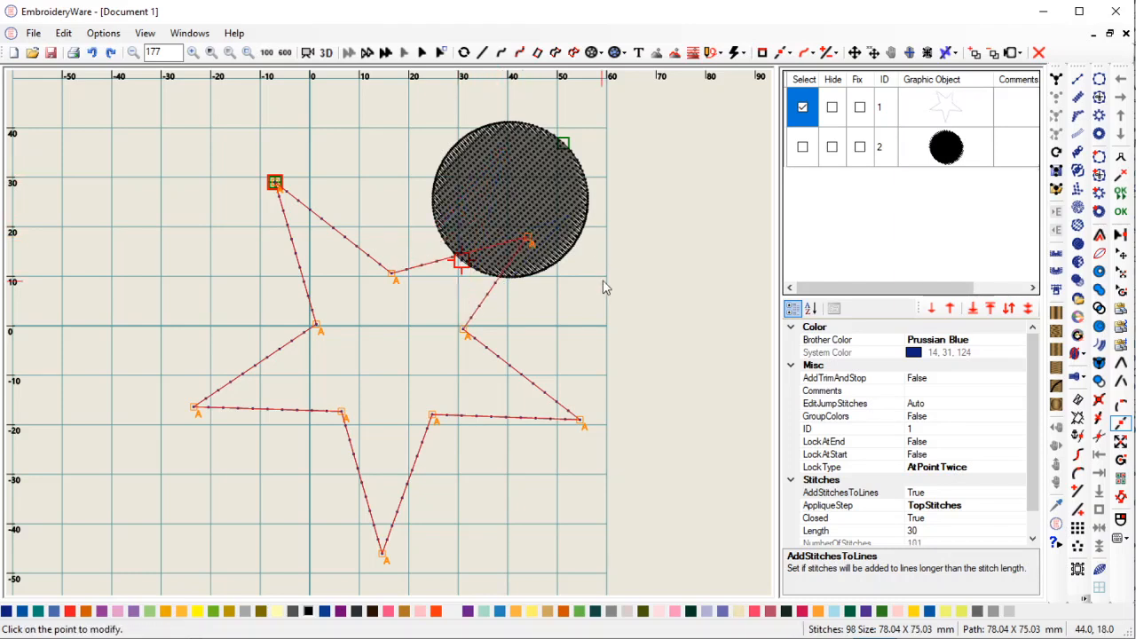
pyautogui.click(802, 107)
# - Open the color settings and reset the Misc Colors to their defaults
pyautogui.click(103, 33)
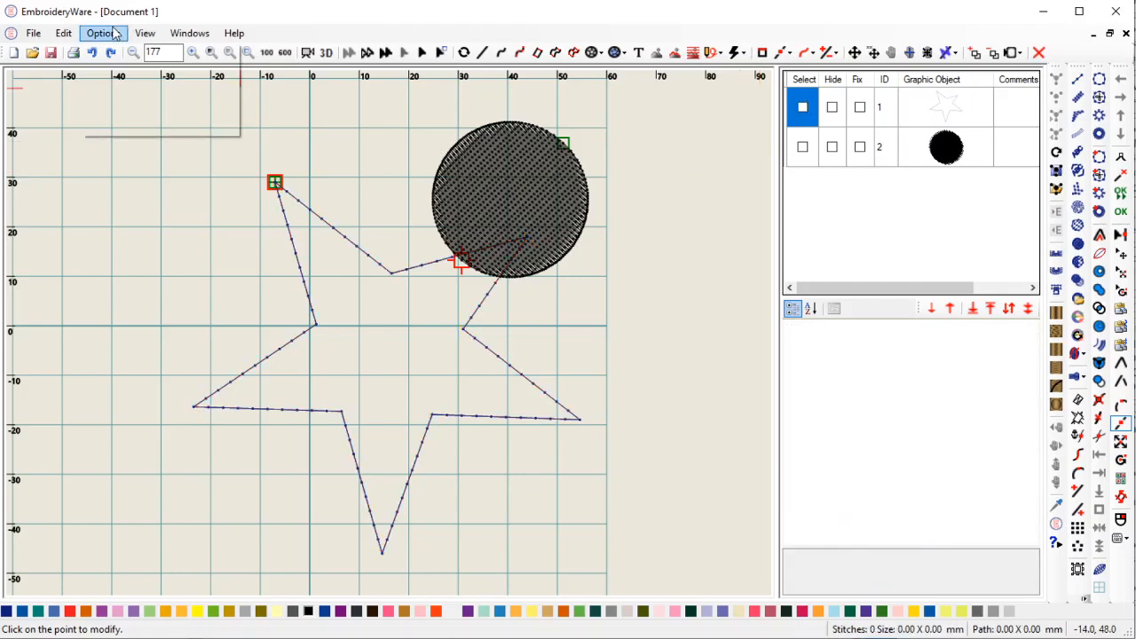
pyautogui.click(122, 70)
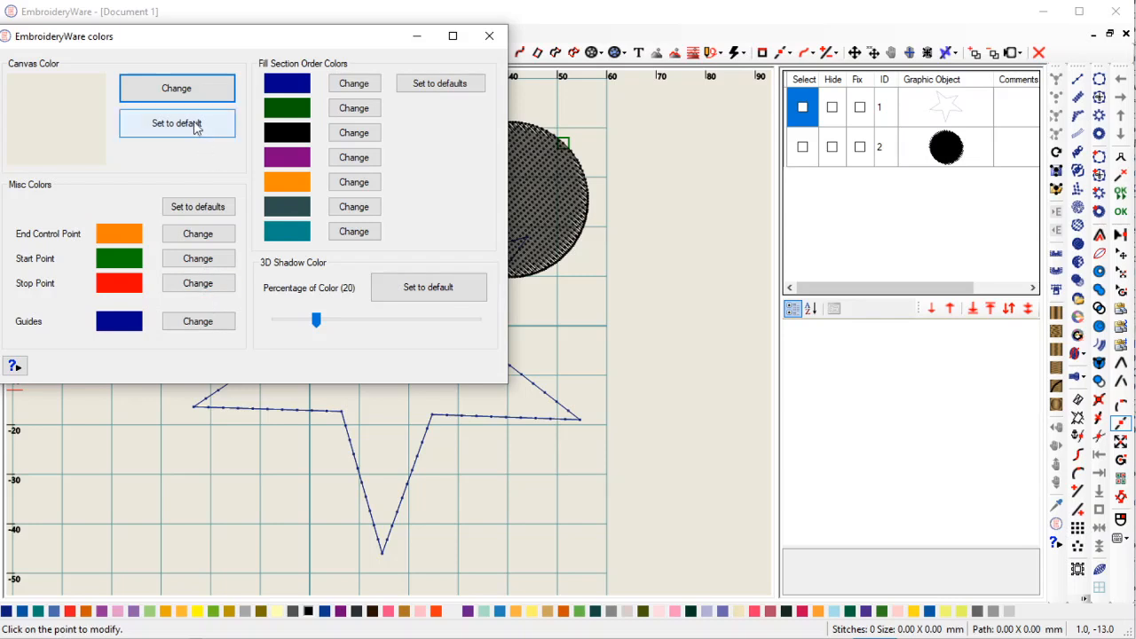
pyautogui.click(199, 211)
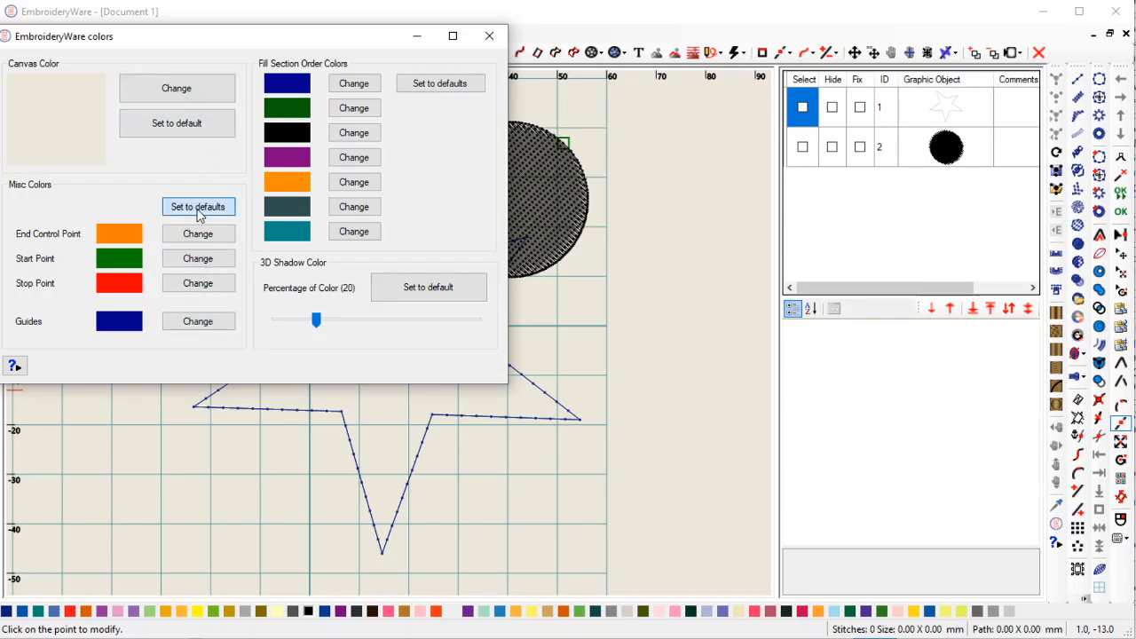
# - Set the canvas color to white and close the color settings
pyautogui.click(191, 127)
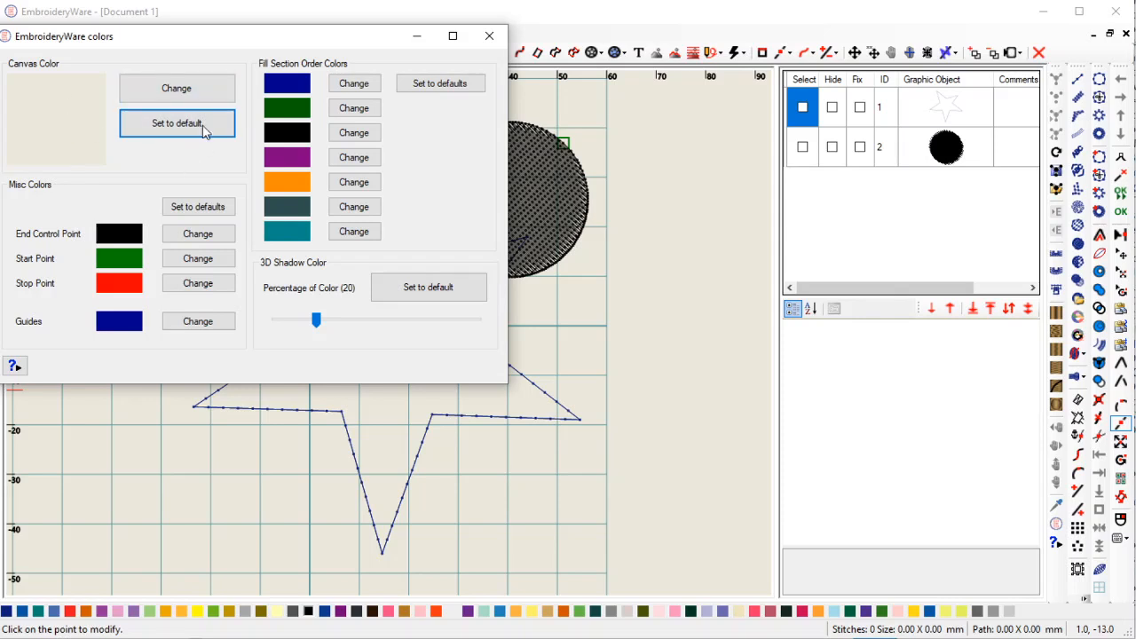
pyautogui.click(202, 88)
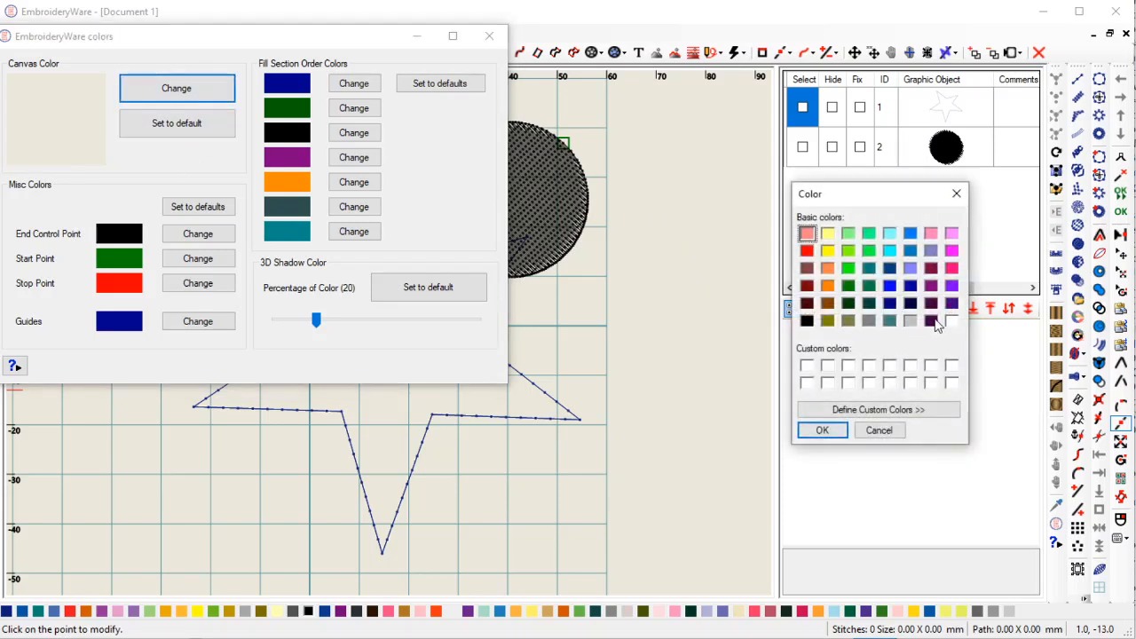
pyautogui.click(951, 321)
pyautogui.click(821, 429)
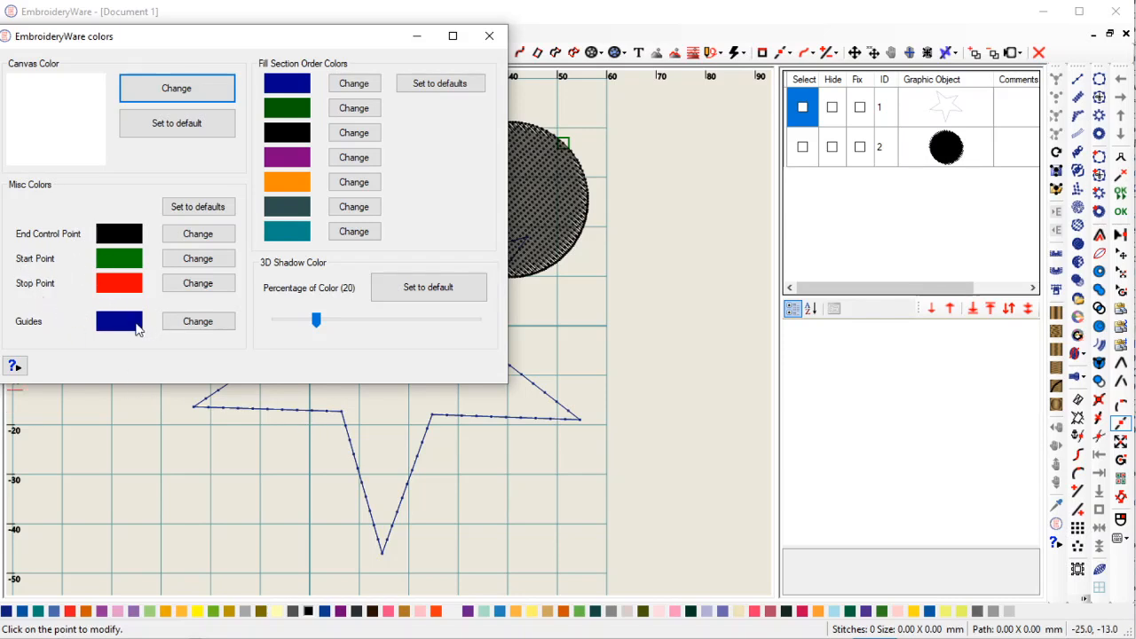
pyautogui.click(489, 35)
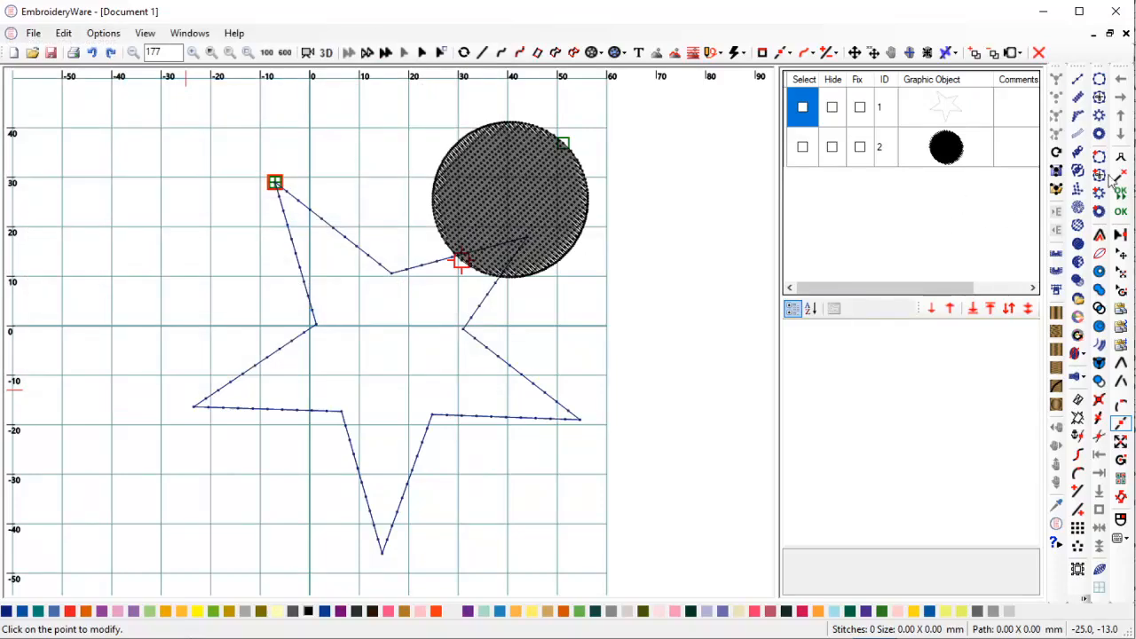
# - Add a horizontal guide from -60, 0 to 60, 0 in the hoop settings and move the dialog clear of the design
pyautogui.click(482, 52)
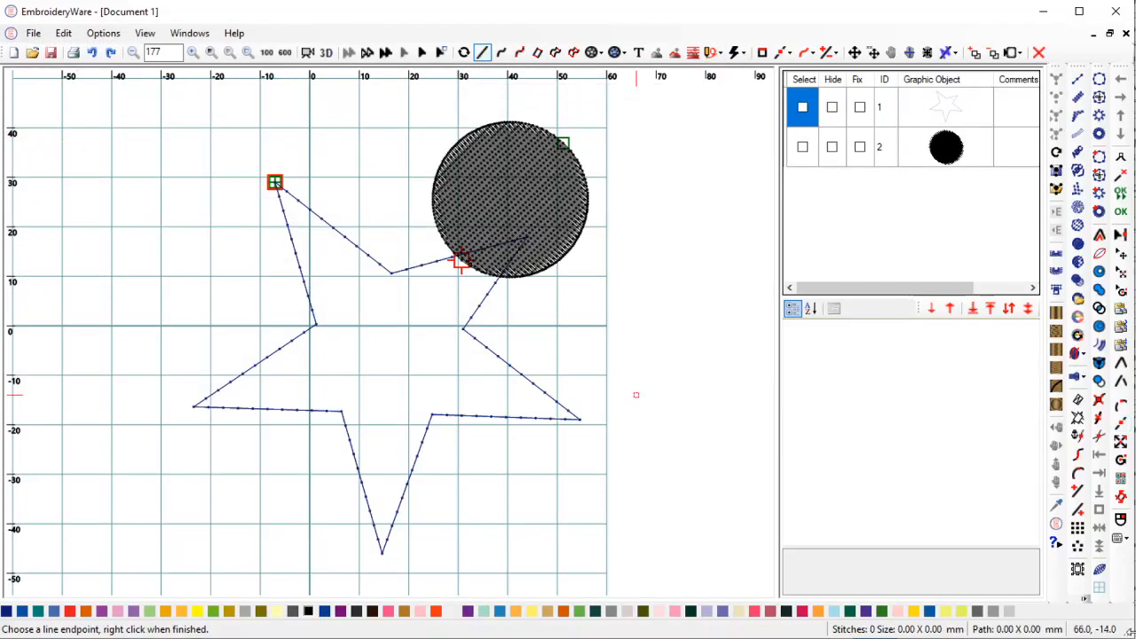
pyautogui.click(1087, 600)
pyautogui.click(1014, 52)
pyautogui.click(1047, 82)
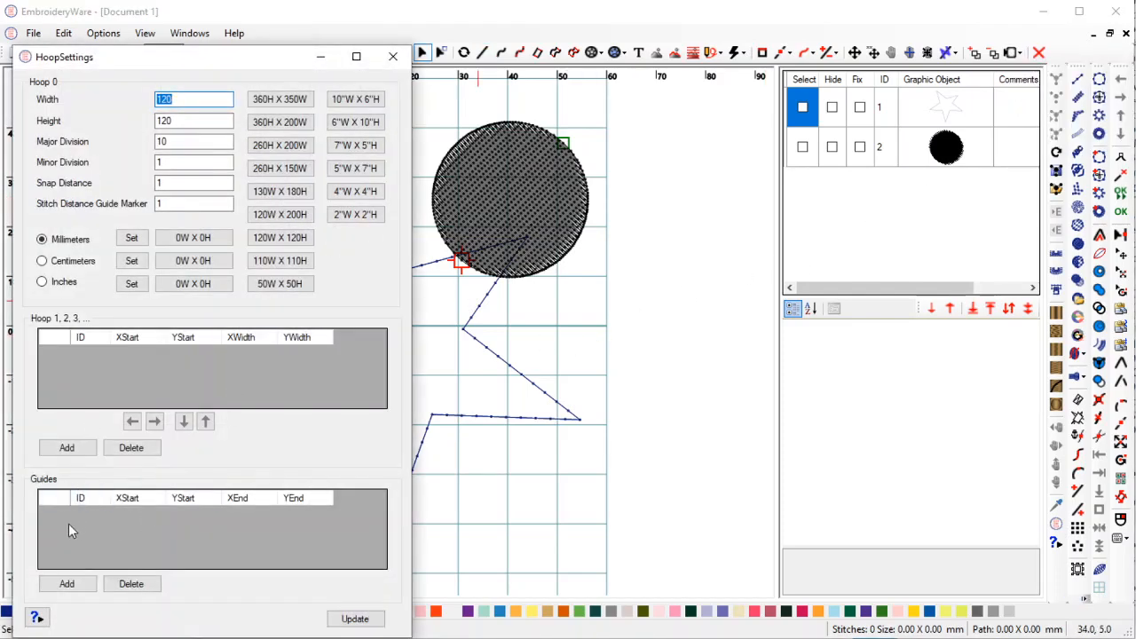
pyautogui.click(67, 583)
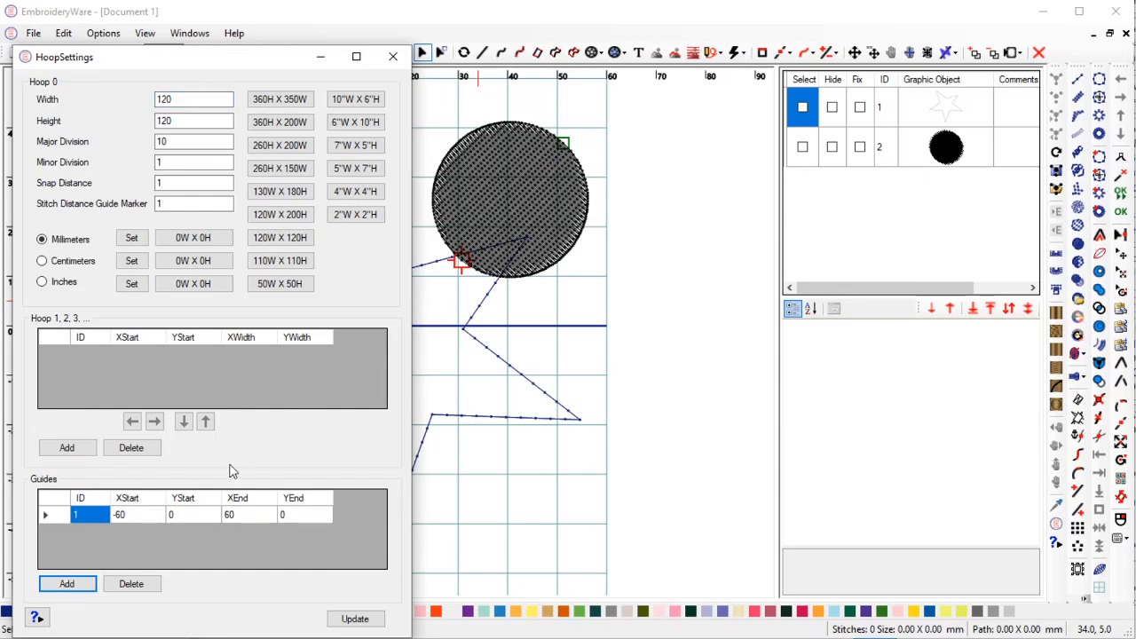
pyautogui.moveTo(273, 71); pyautogui.dragTo(911, 59)
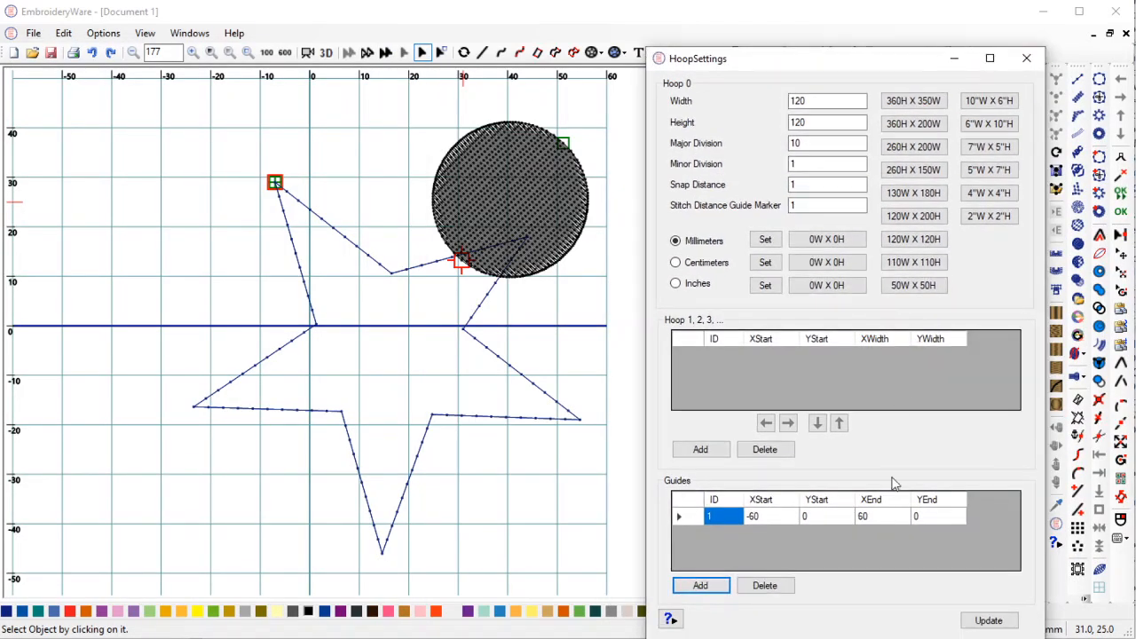
# - Set the guide's YStart and YEnd to 15, update the hoop, and close the hoop settings
pyautogui.click(763, 521)
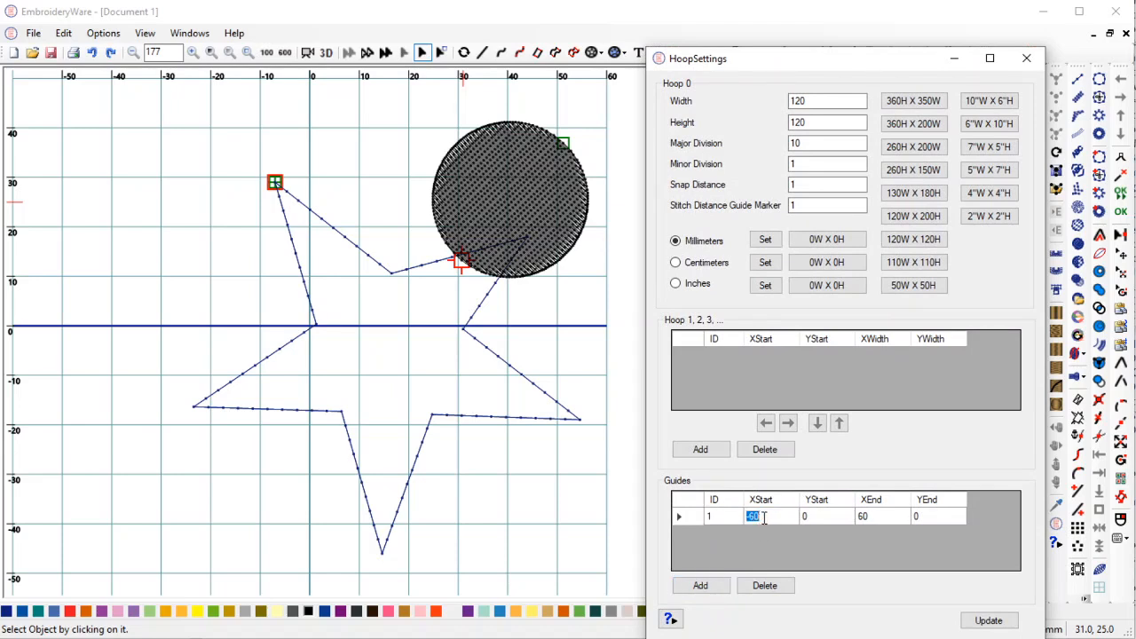
pyautogui.click(816, 521)
pyautogui.click(817, 521)
pyautogui.write('151')
pyautogui.click(984, 624)
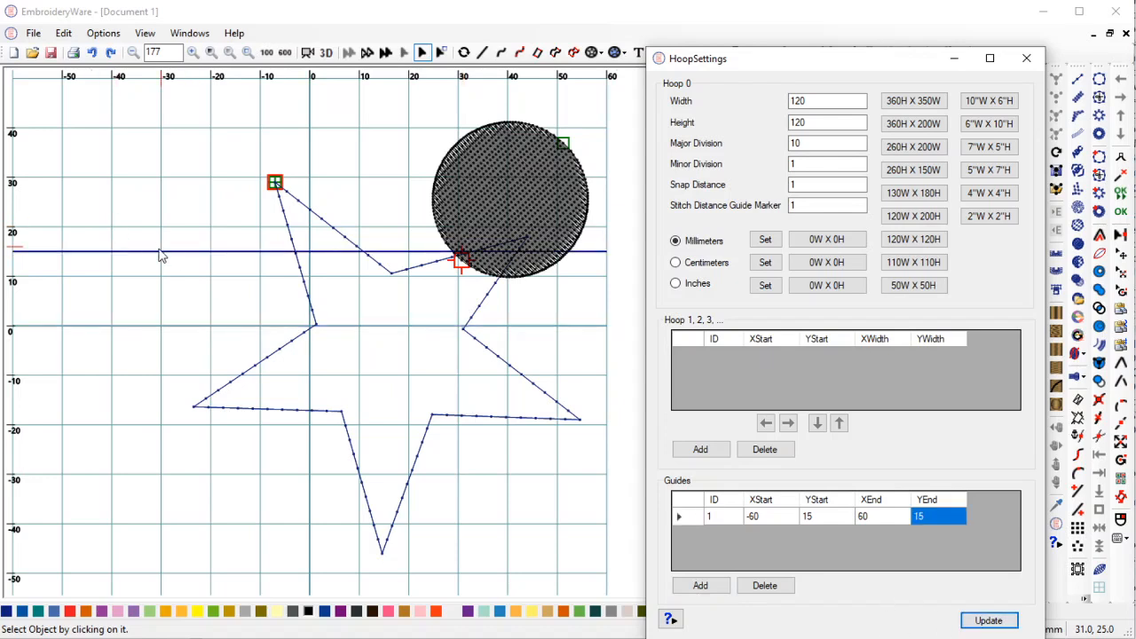
pyautogui.click(1026, 57)
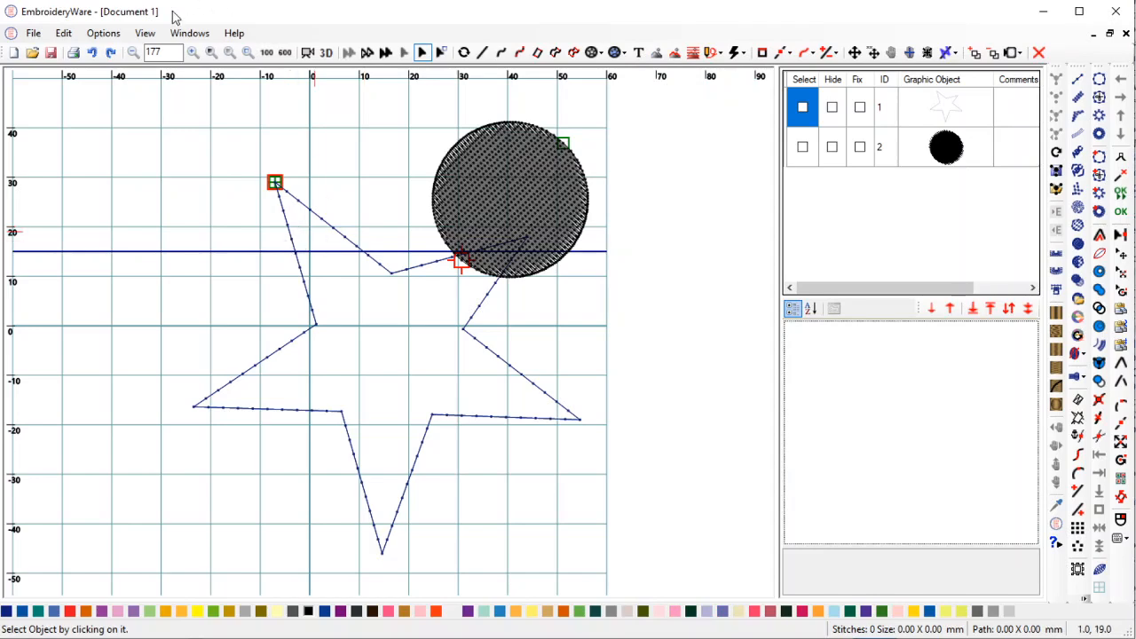
# - Change the Guides color to olive in the color settings and close them
pyautogui.click(112, 35)
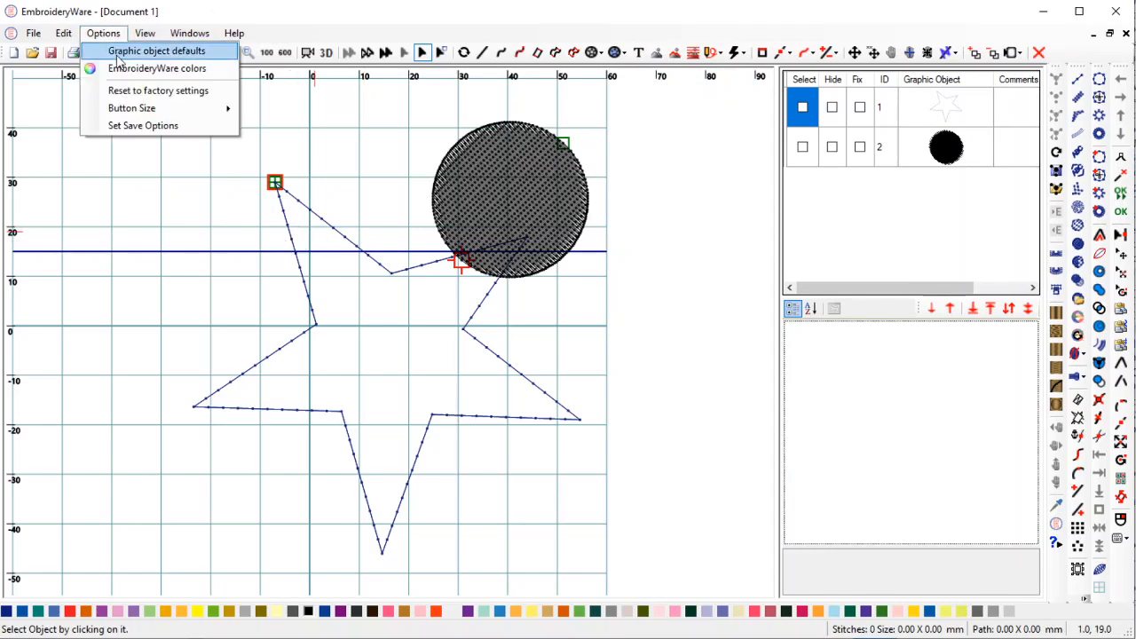
pyautogui.click(133, 69)
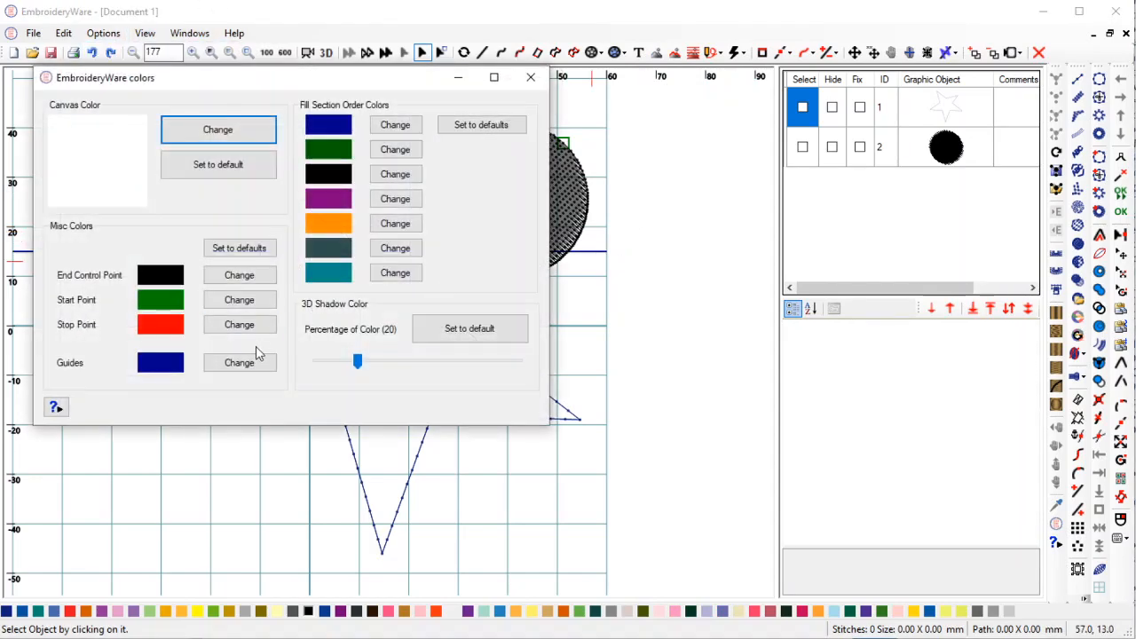
pyautogui.click(235, 363)
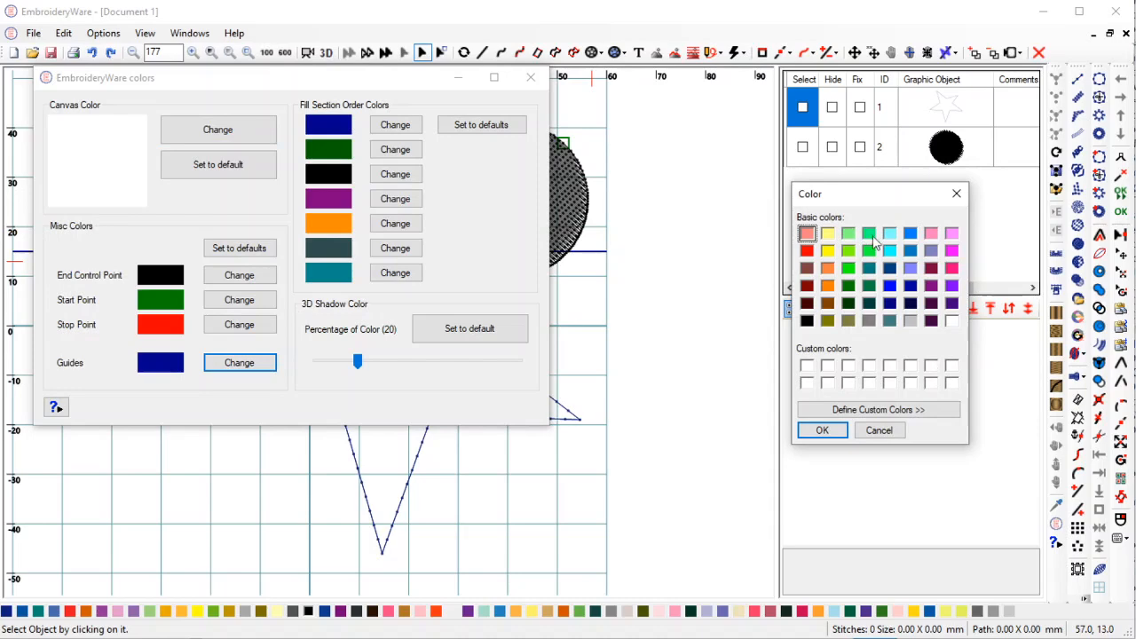
pyautogui.click(827, 320)
pyautogui.click(821, 429)
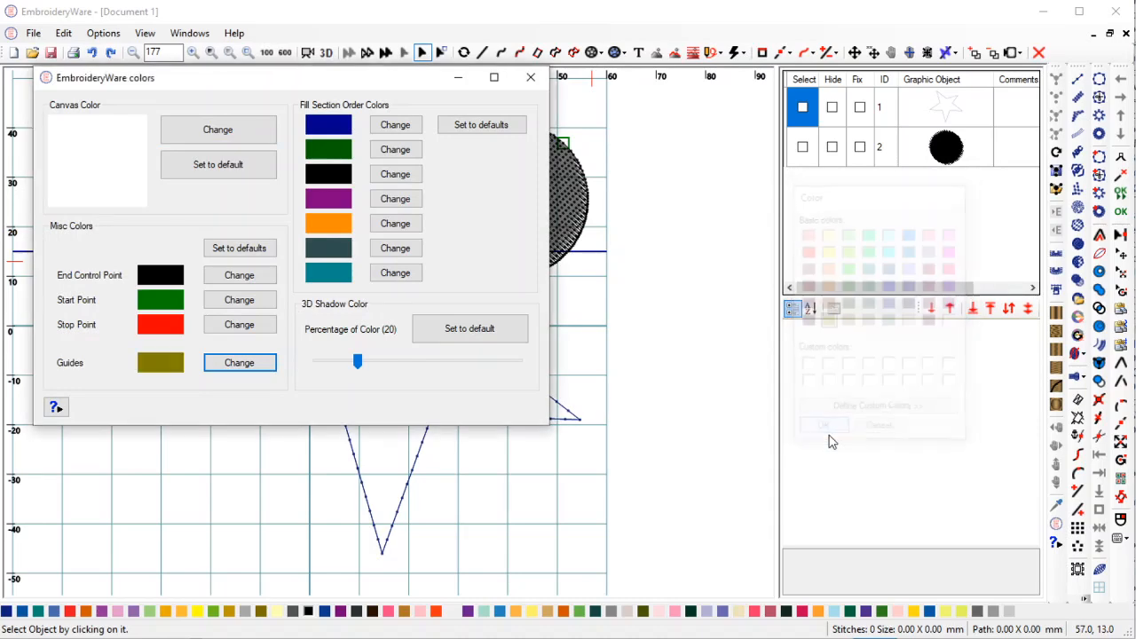
pyautogui.click(529, 79)
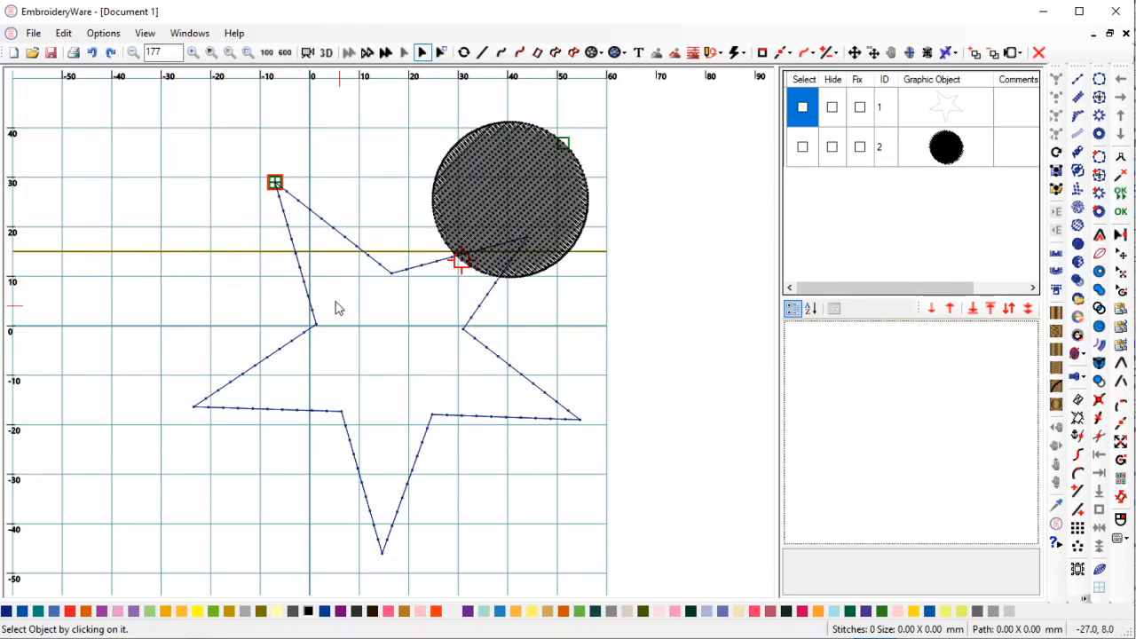
# - Examine the recolored guide line up close and in relation to the star and the filled circle
pyautogui.moveTo(261, 303); pyautogui.dragTo(523, 401)
pyautogui.scroll(5, 502, 385)
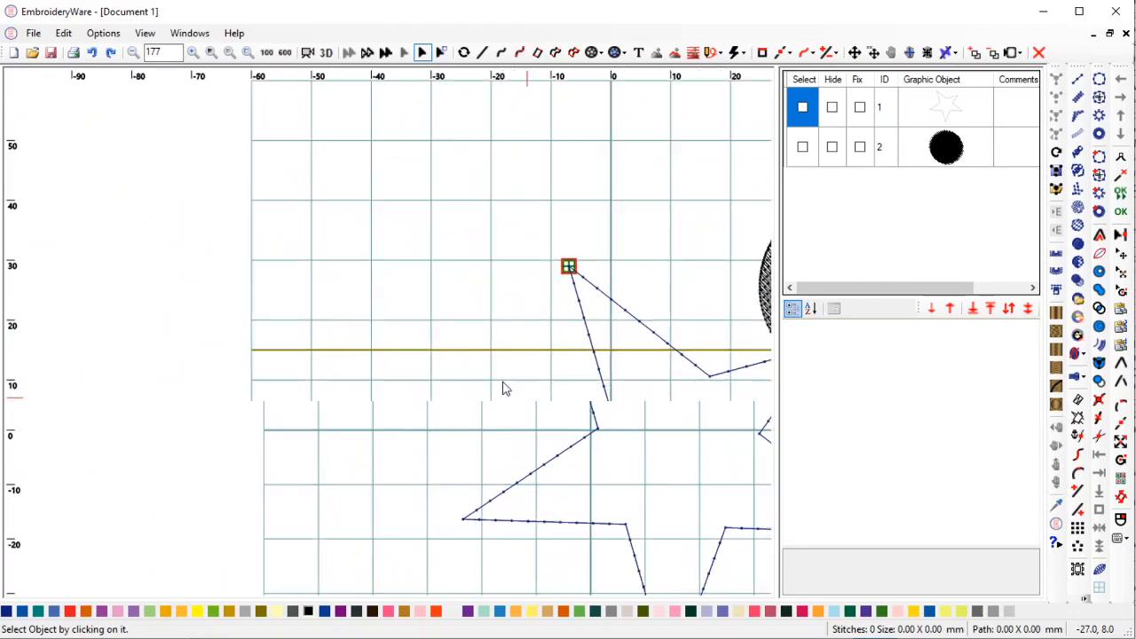
pyautogui.scroll(3, 502, 379)
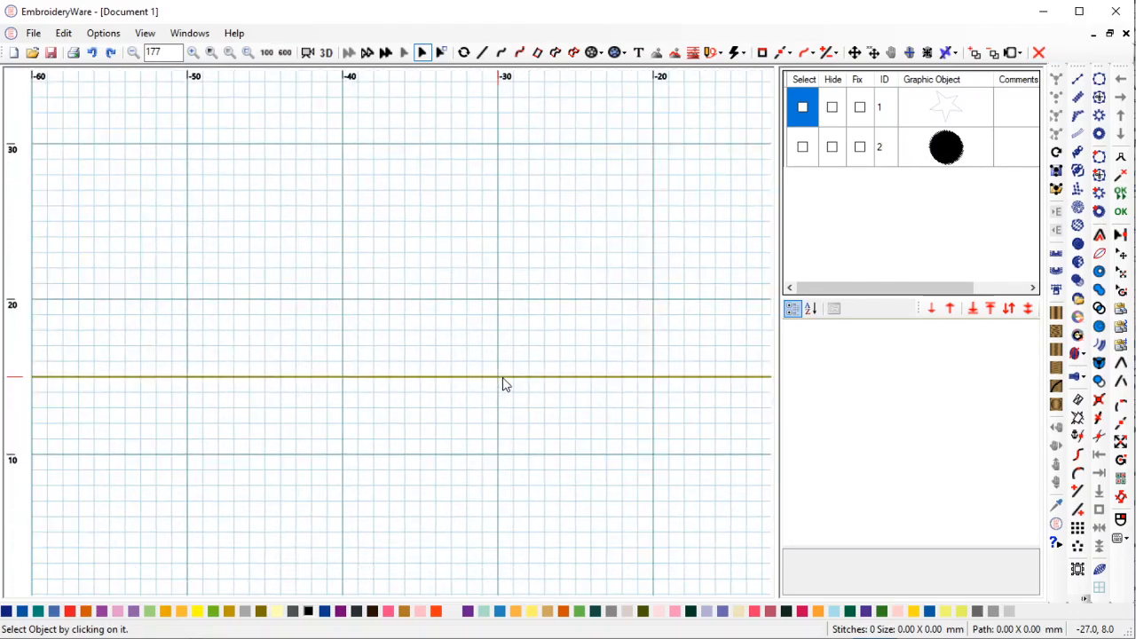
pyautogui.scroll(-6, 502, 379)
pyautogui.scroll(-3, 502, 379)
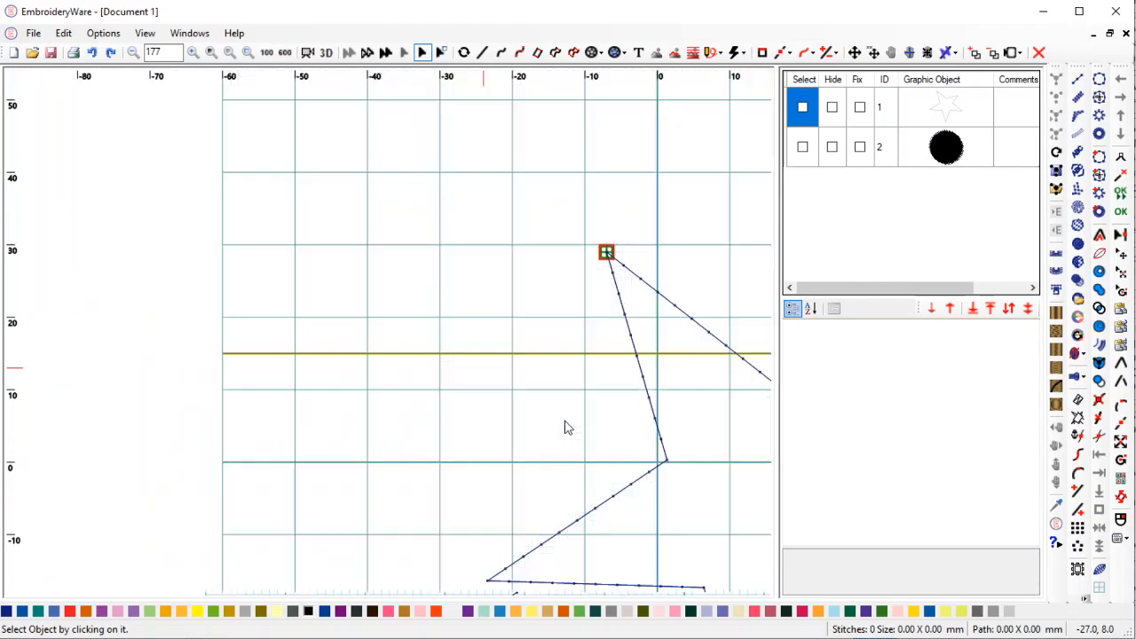
pyautogui.moveTo(563, 419); pyautogui.dragTo(373, 339)
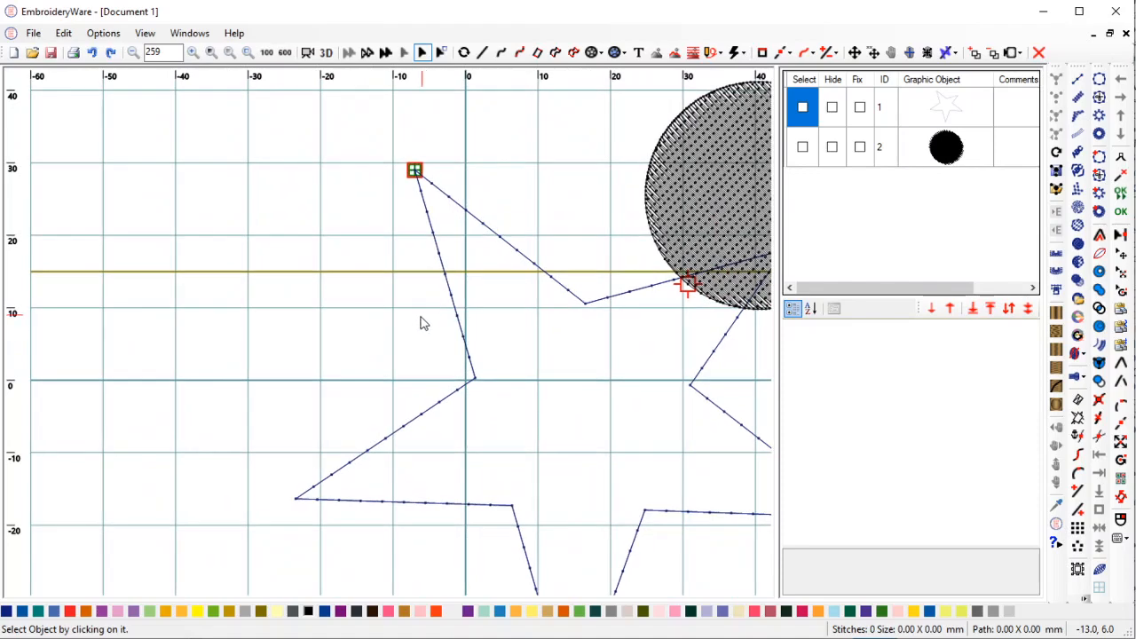
pyautogui.scroll(-2, 420, 320)
pyautogui.scroll(-2, 611, 317)
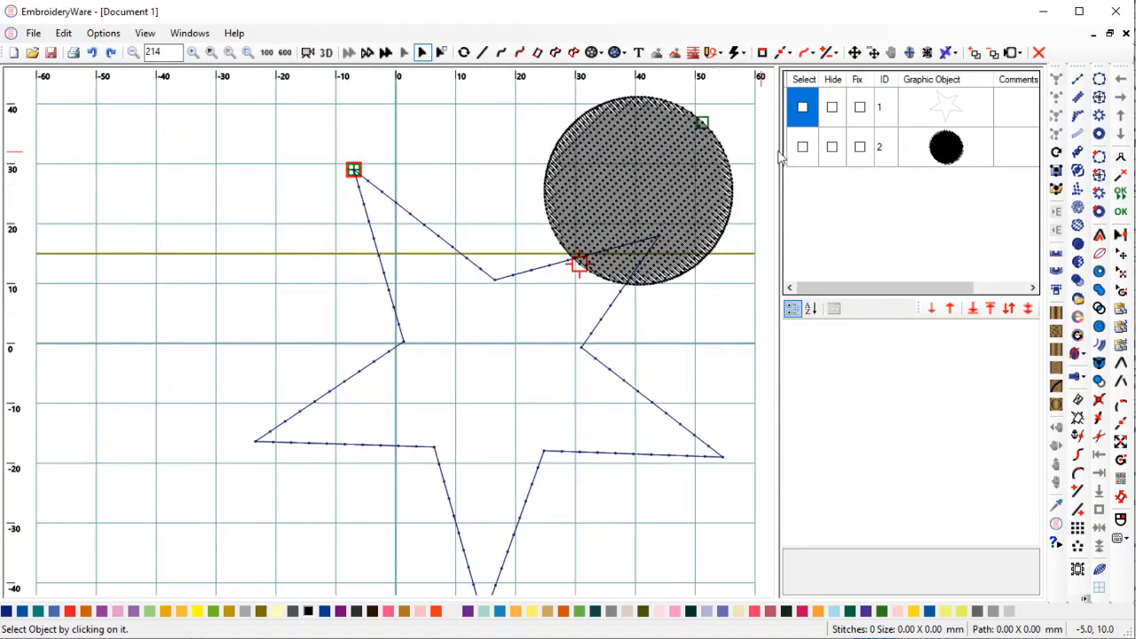
# - Move the filled circle down about 26 mm so that its upper edge touches the guide
pyautogui.click(803, 146)
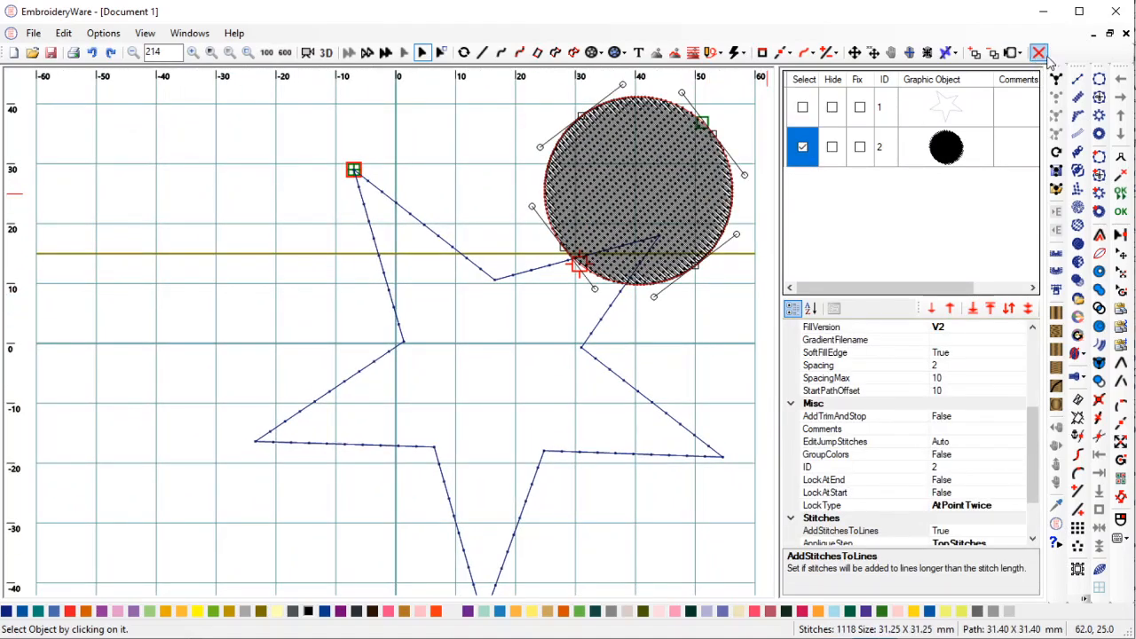
pyautogui.click(854, 52)
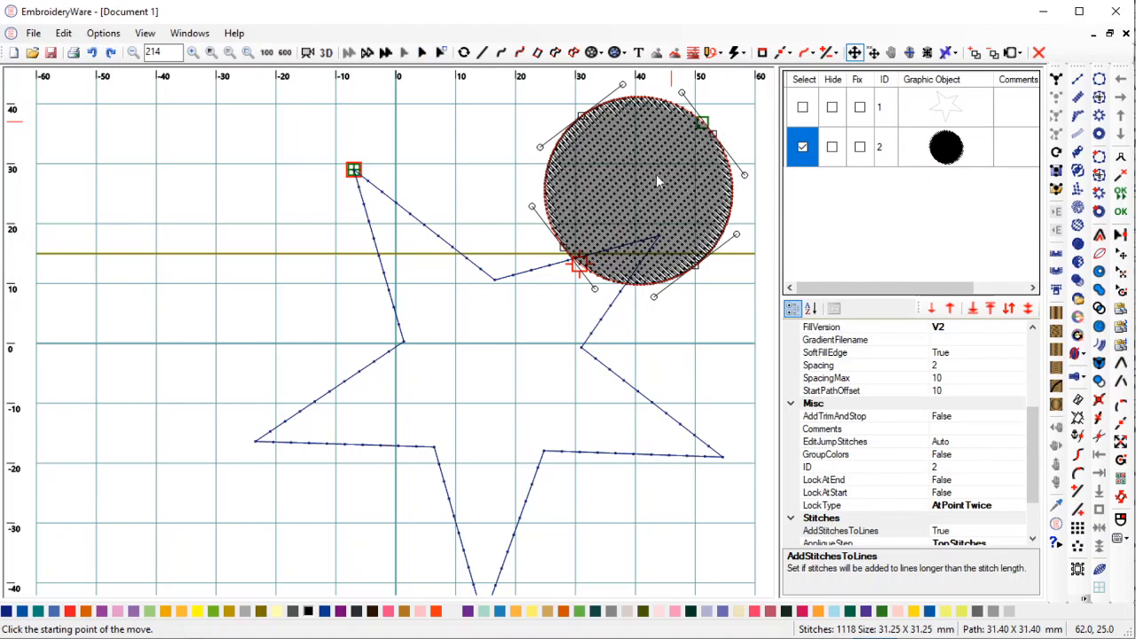
pyautogui.click(674, 127)
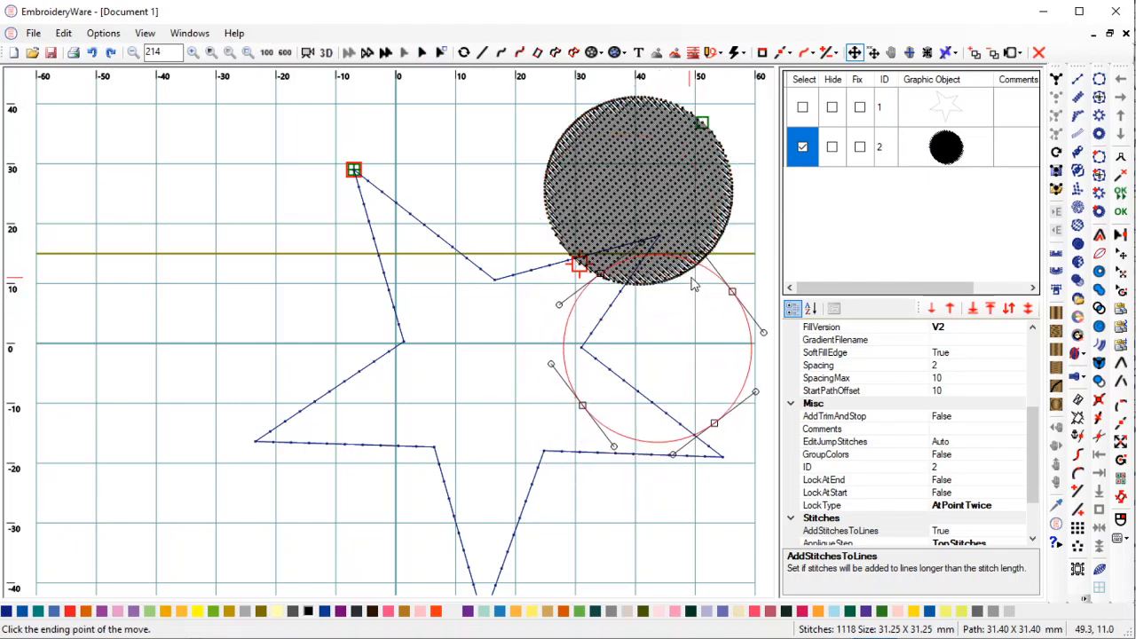
pyautogui.click(694, 285)
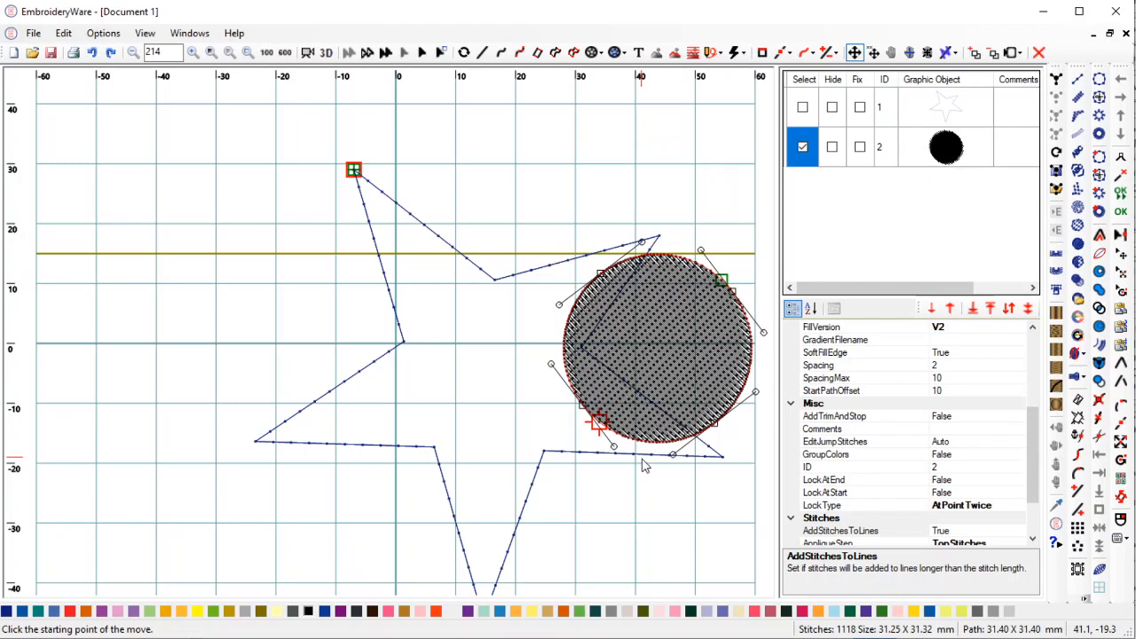
# - Select the star together with the filled circle and delete both objects
pyautogui.click(802, 108)
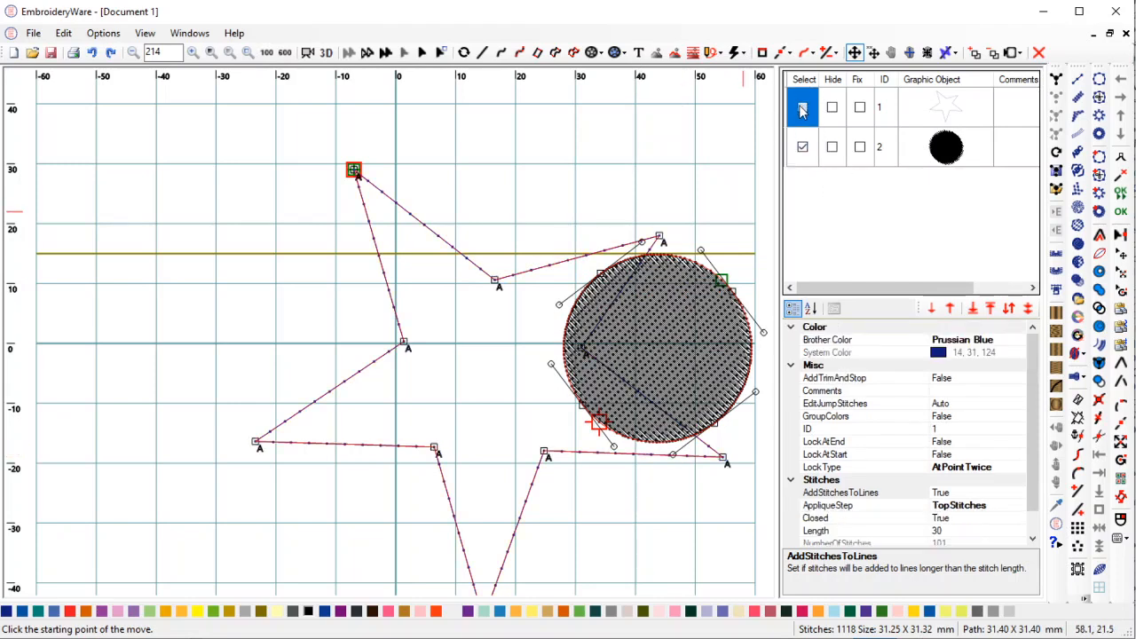
pyautogui.click(1039, 53)
pyautogui.moveTo(426, 397); pyautogui.dragTo(485, 408)
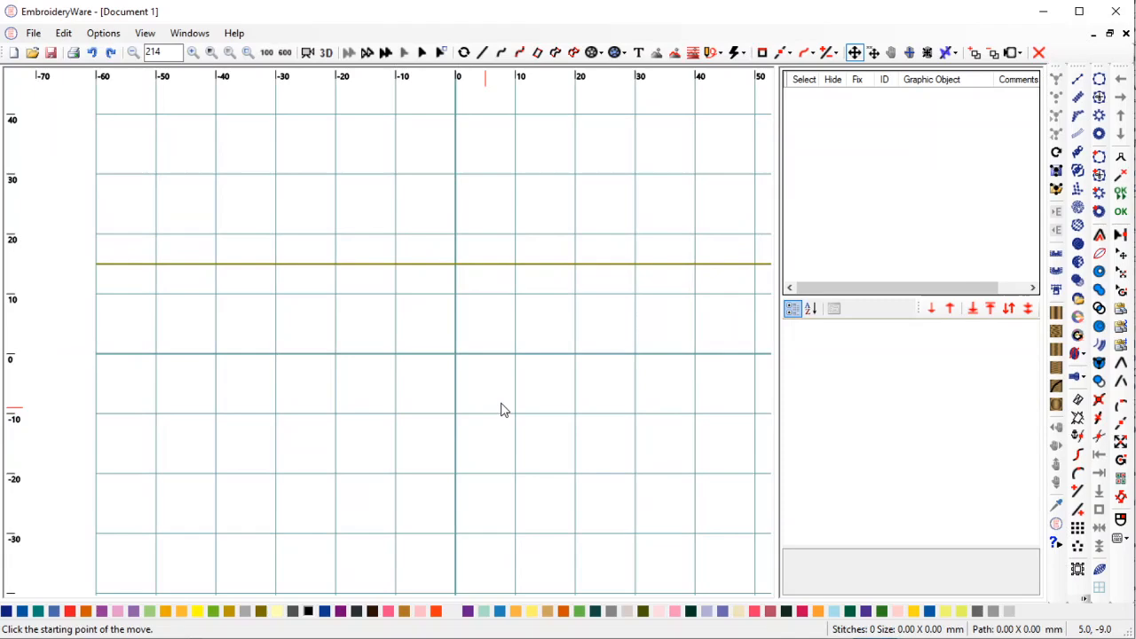
# - Create line graphics of the letter B from text at scale 6 and close the text dialog
pyautogui.click(643, 54)
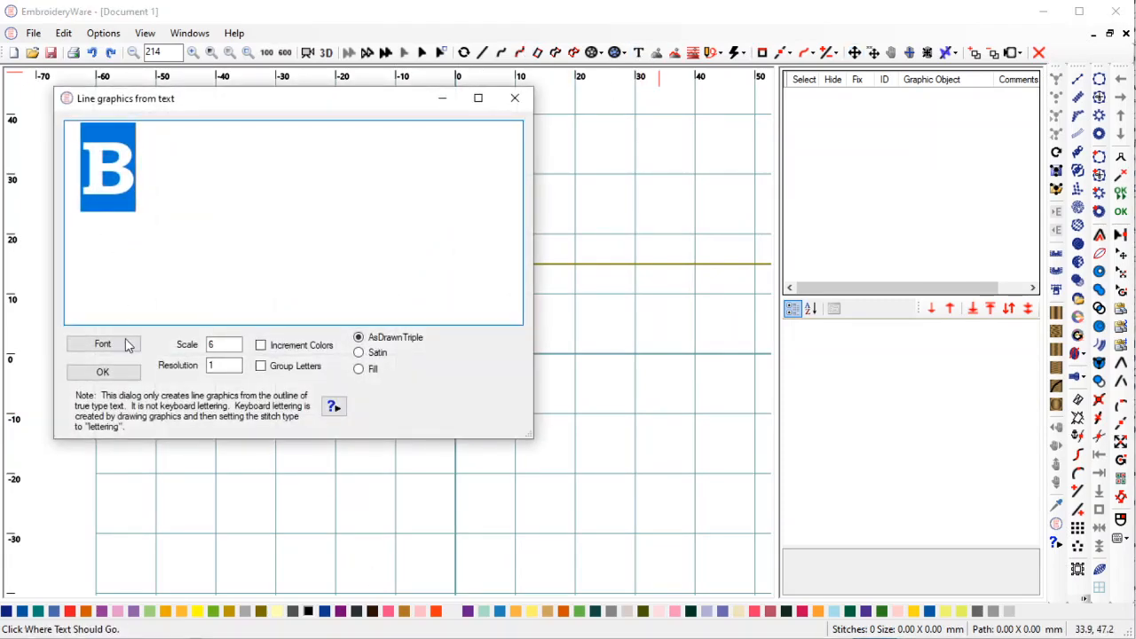
pyautogui.click(102, 372)
pyautogui.click(550, 357)
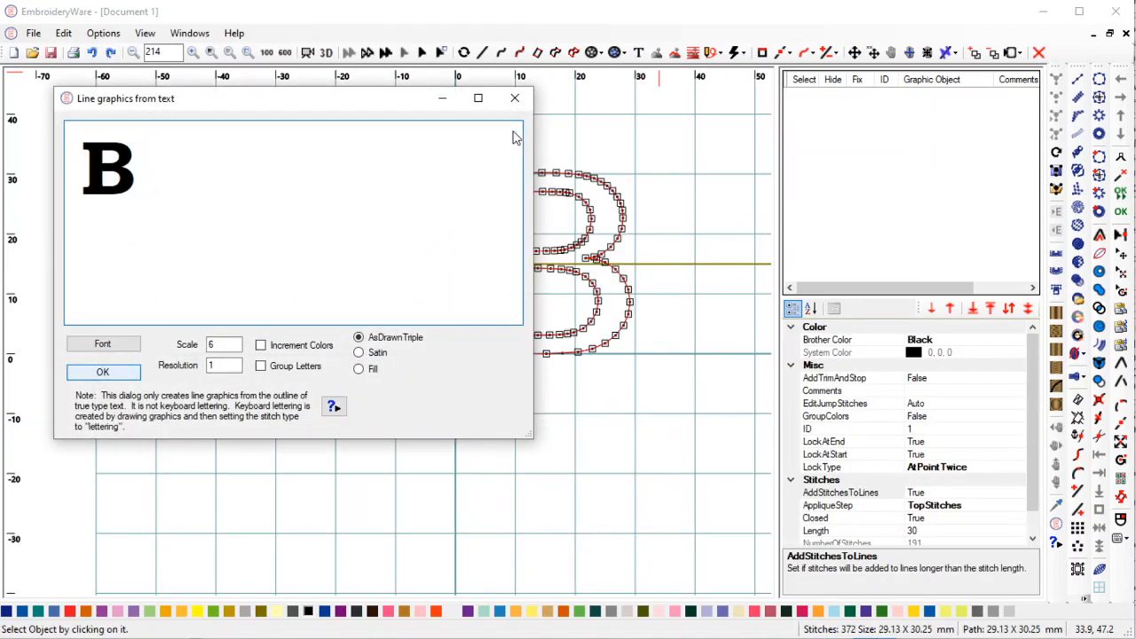
pyautogui.click(515, 100)
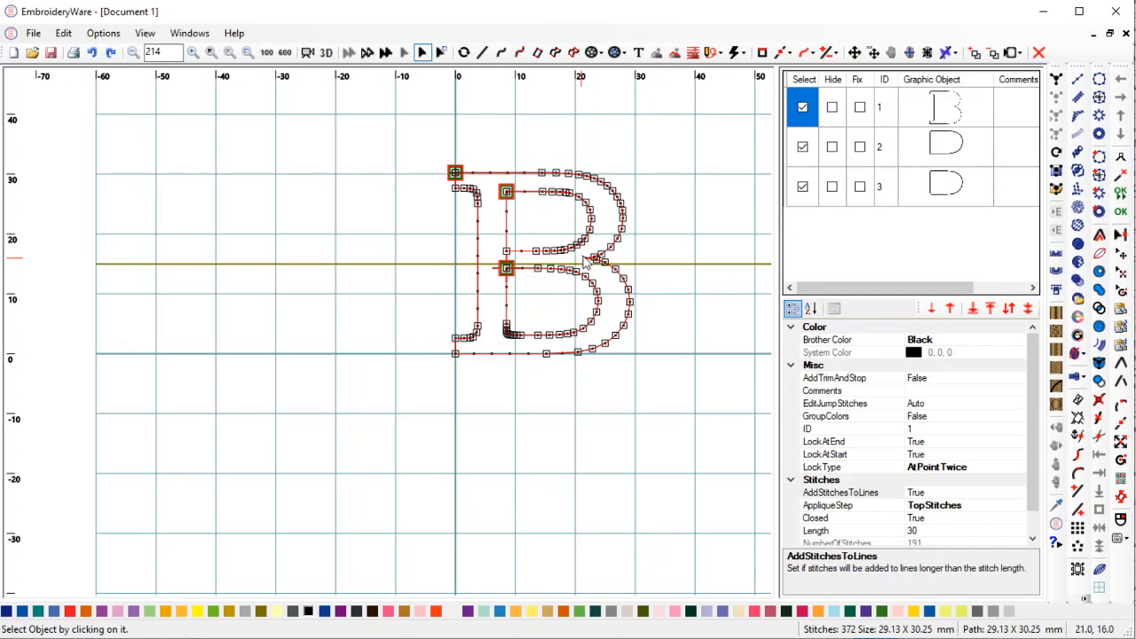
# - Show the transform handles for the letter B and reduce its height to about 28.4 mm
pyautogui.click(1077, 569)
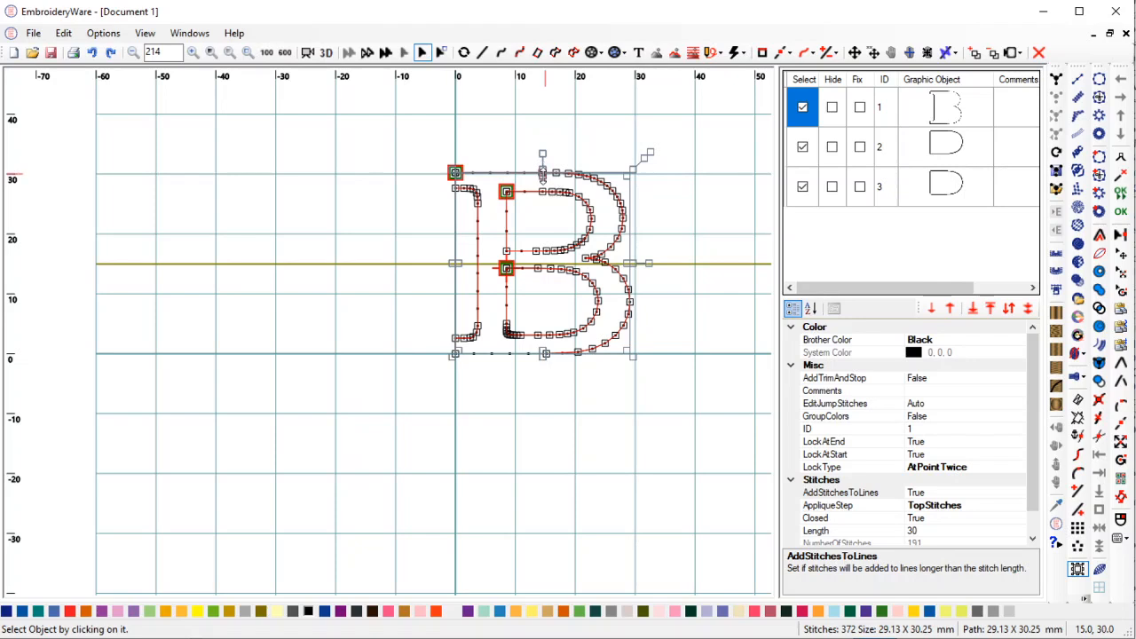
pyautogui.moveTo(542, 175); pyautogui.dragTo(543, 183)
pyautogui.moveTo(546, 184); pyautogui.dragTo(544, 185)
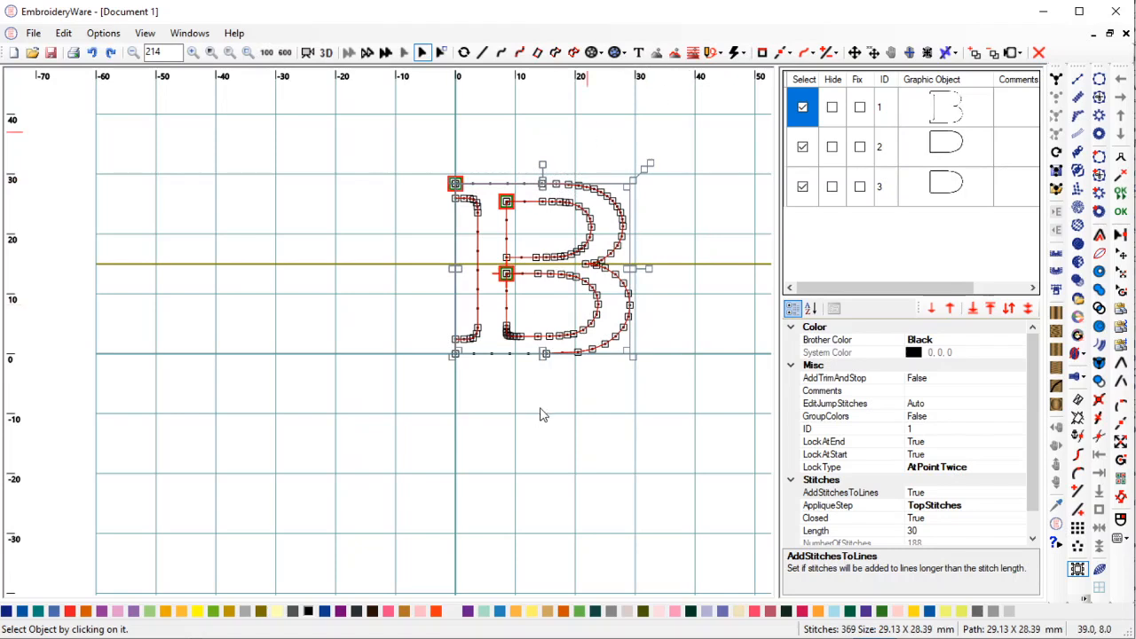
# - Delete the letter B outlines from the canvas
pyautogui.moveTo(710, 330); pyautogui.dragTo(456, 324)
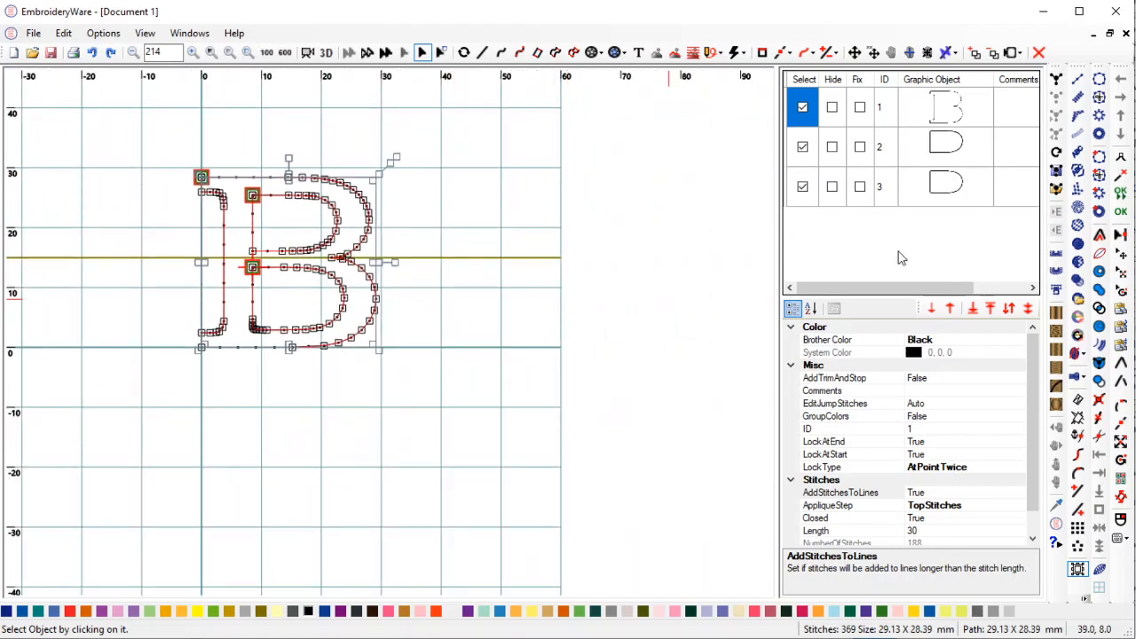
pyautogui.click(1039, 52)
pyautogui.moveTo(376, 335); pyautogui.dragTo(569, 380)
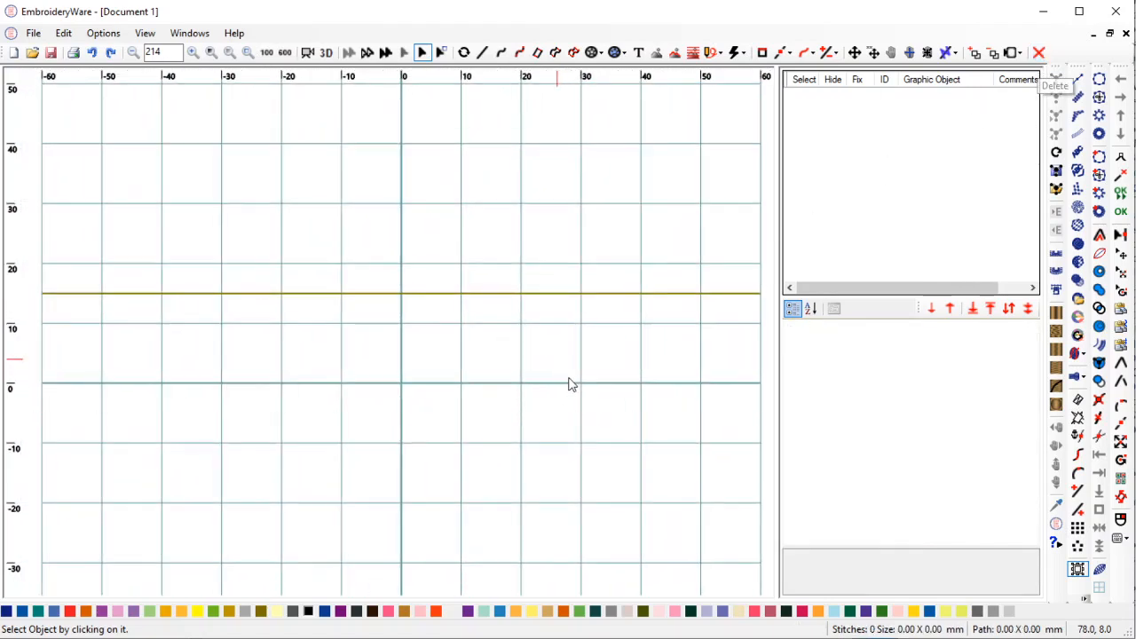
# - Draw a star about 60 by 61 mm below the guide, starting at 10, 8
pyautogui.scroll(-4, 542, 415)
pyautogui.moveTo(461, 469); pyautogui.dragTo(464, 358)
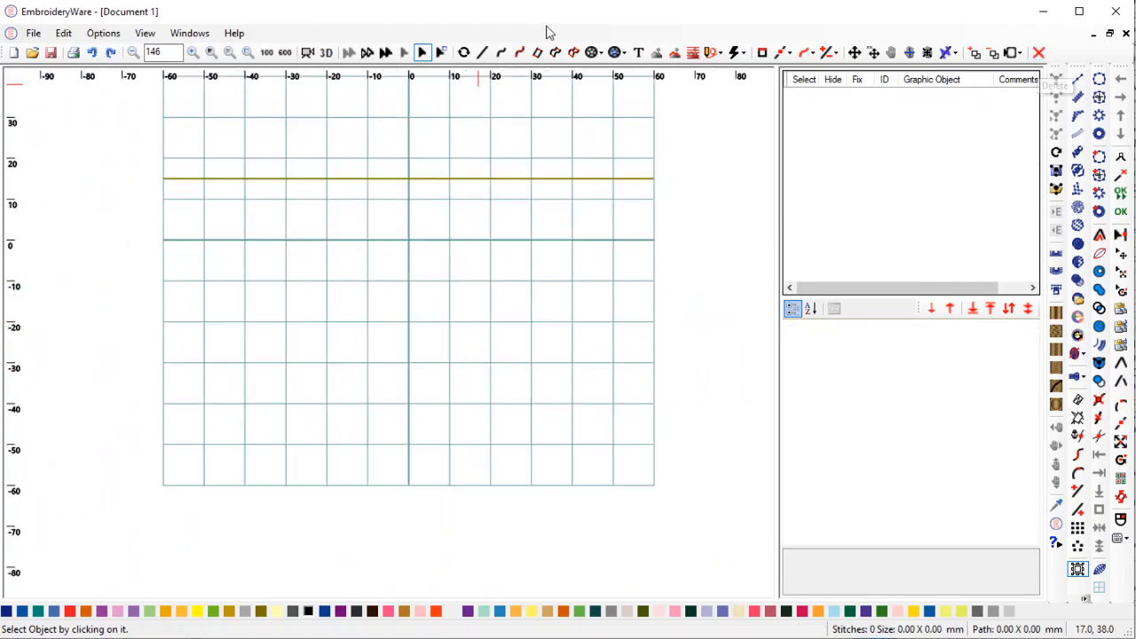
pyautogui.click(597, 55)
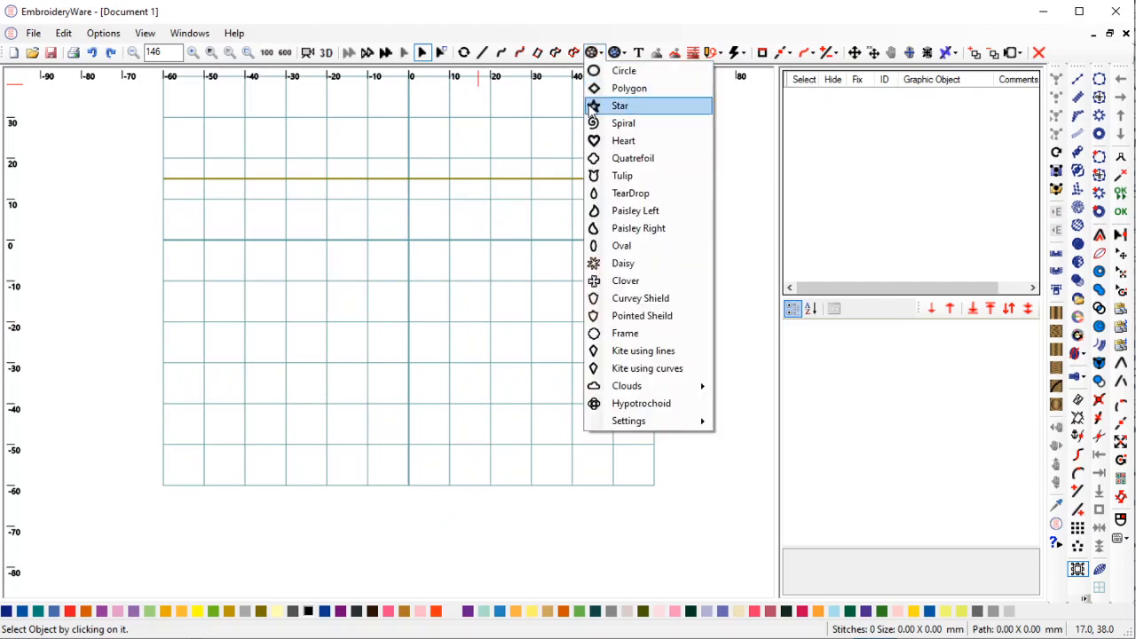
pyautogui.click(621, 104)
pyautogui.click(450, 207)
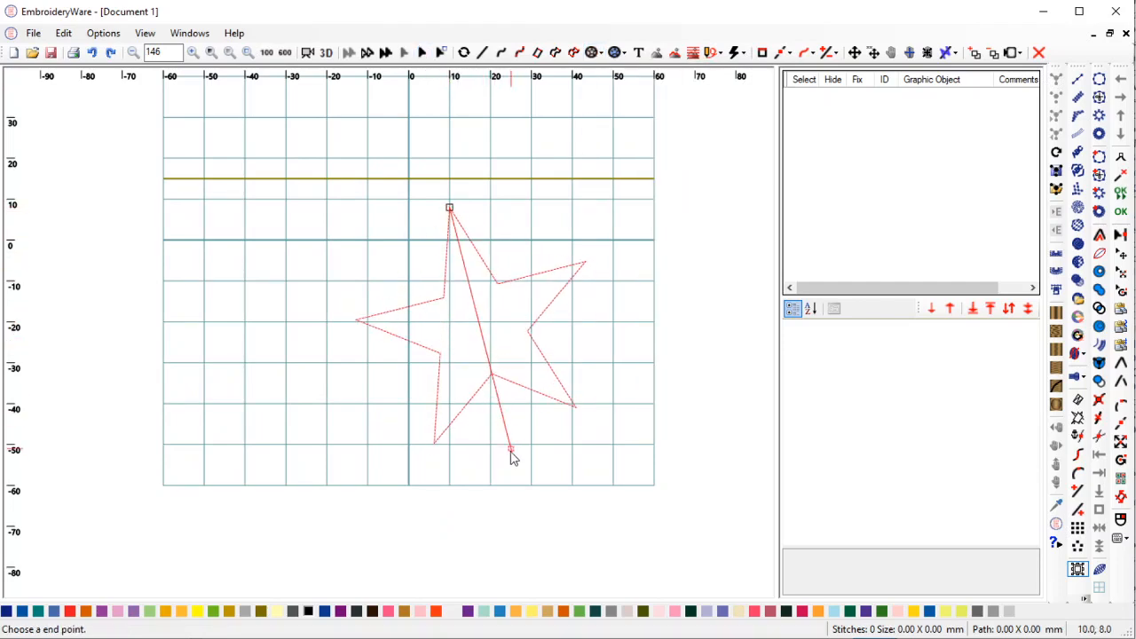
pyautogui.click(675, 418)
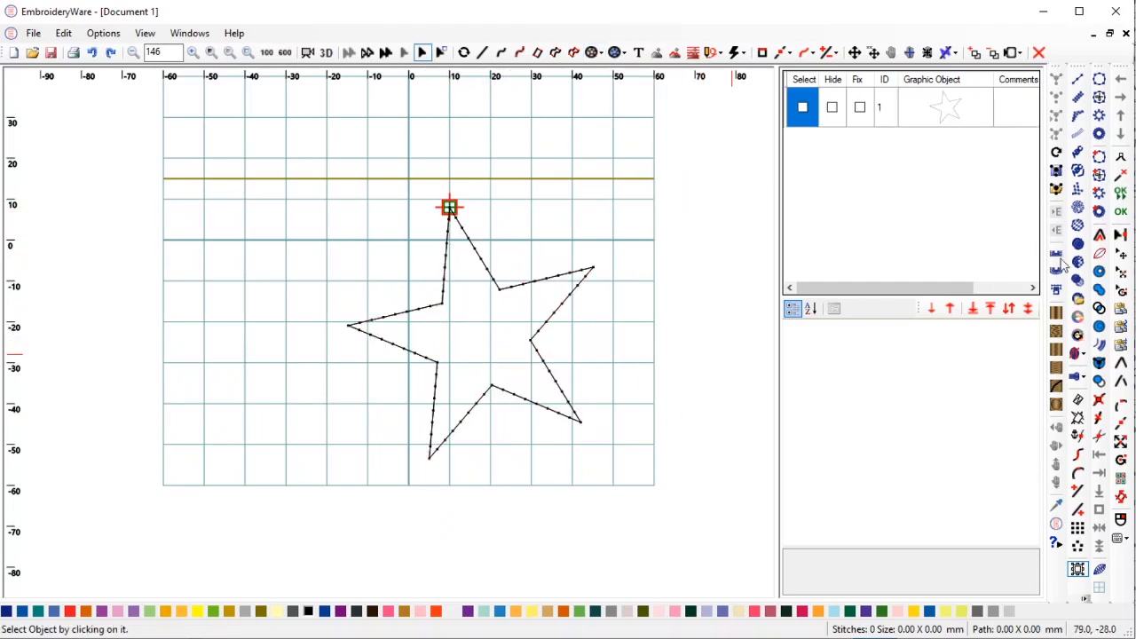
# - Select the star, turn off its transform handles, and auto fill it with the additional iterations
pyautogui.click(804, 109)
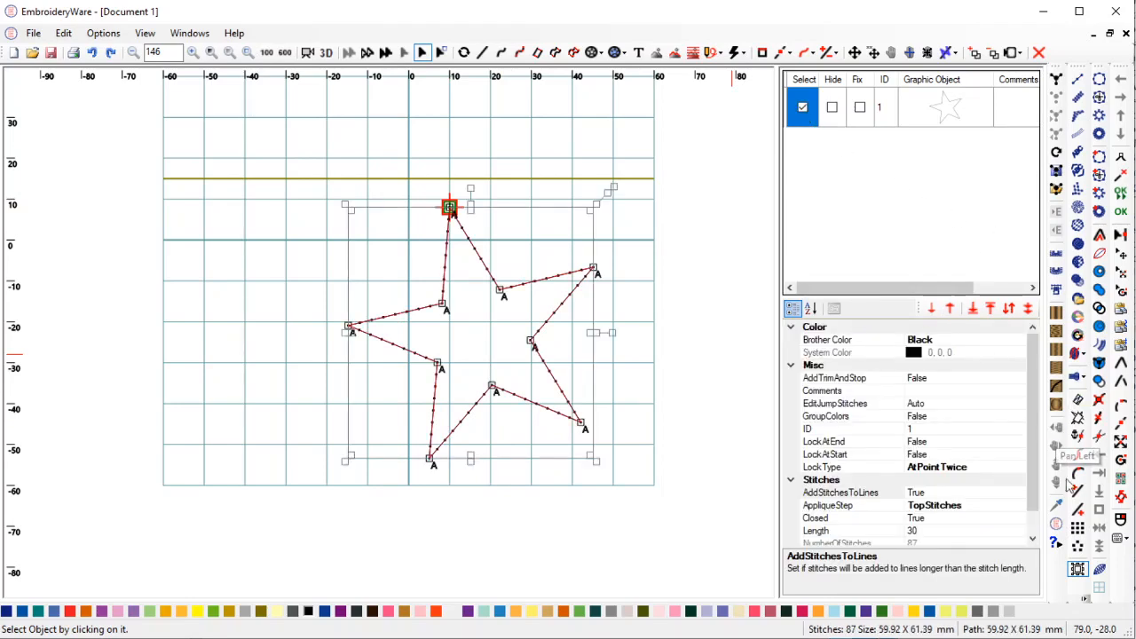
pyautogui.click(1077, 569)
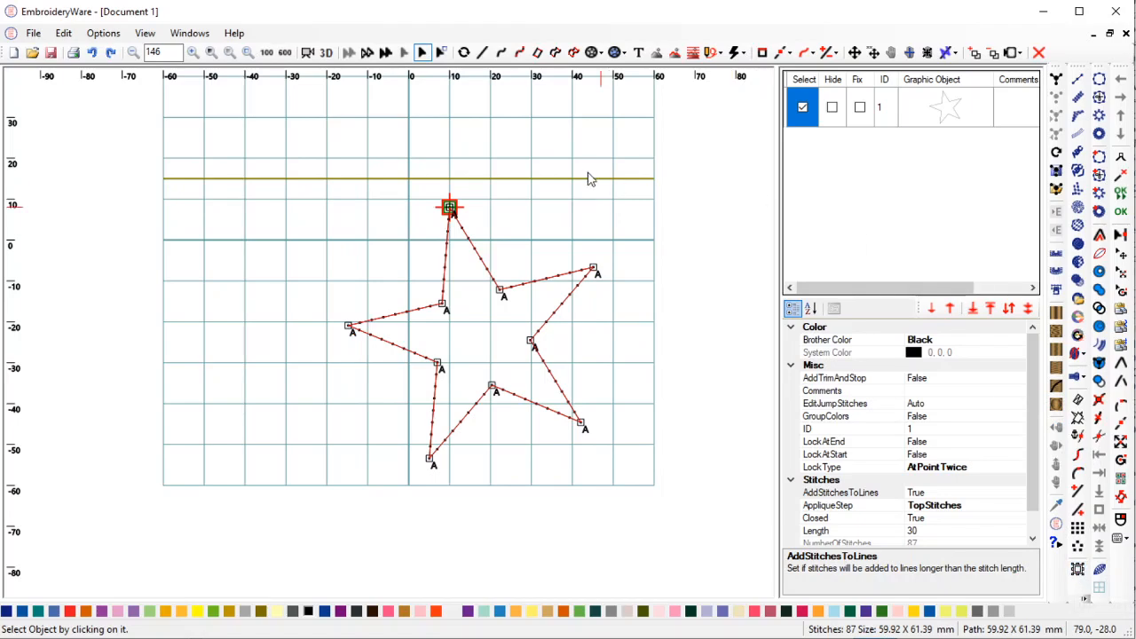
pyautogui.scroll(4, 646, 225)
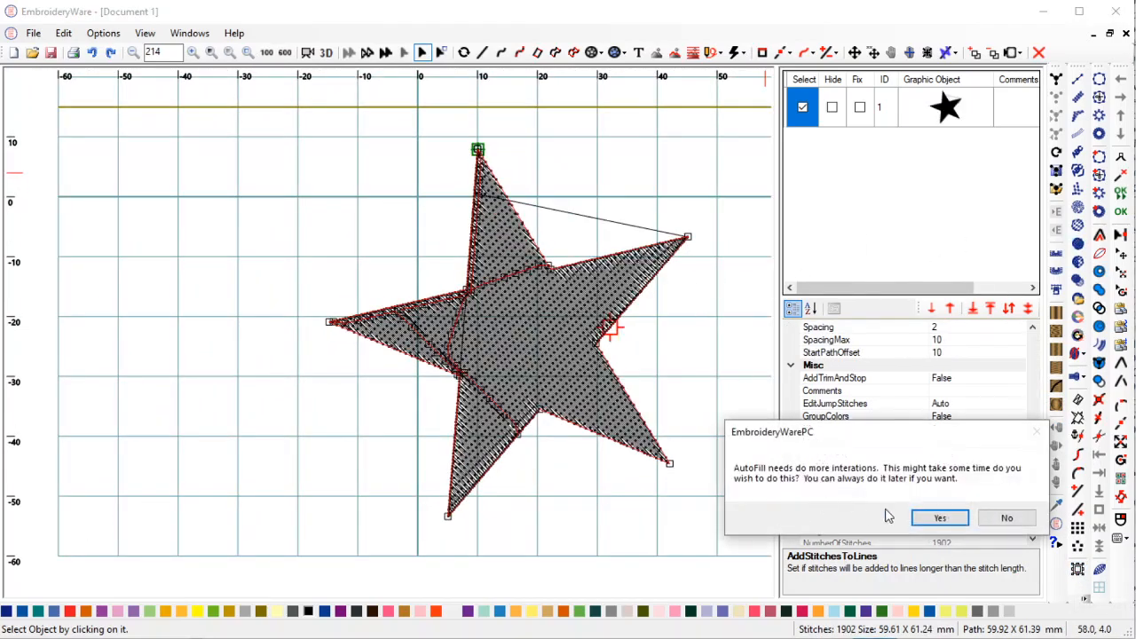
pyautogui.click(940, 519)
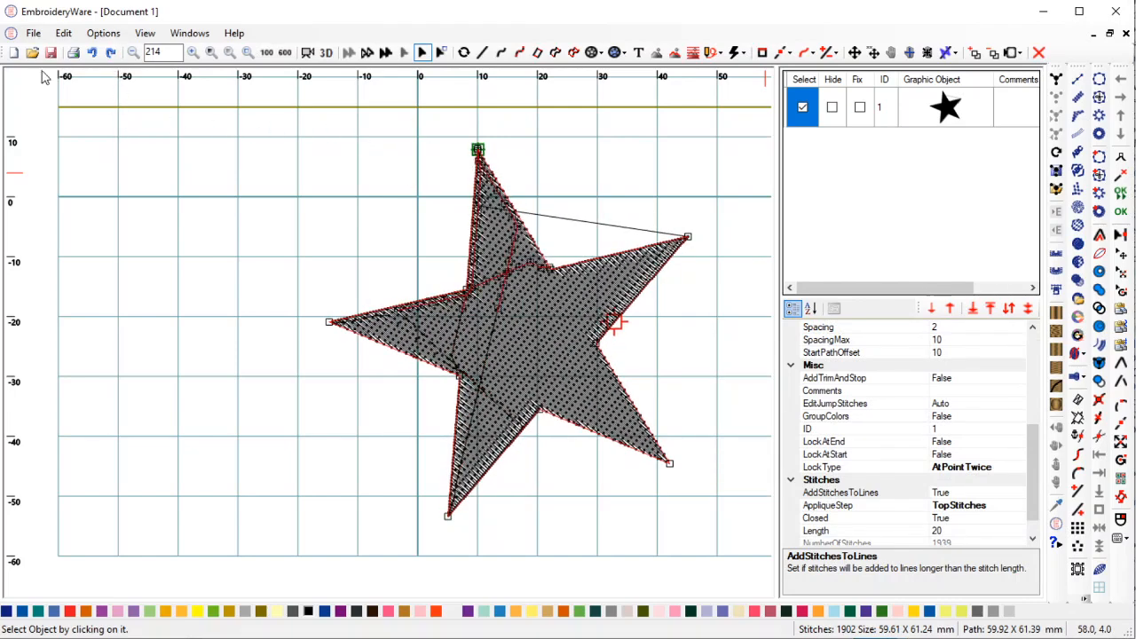
# - Review the fill section order colors in the color settings and compare them with the star's sections in the fill order editor
pyautogui.click(105, 34)
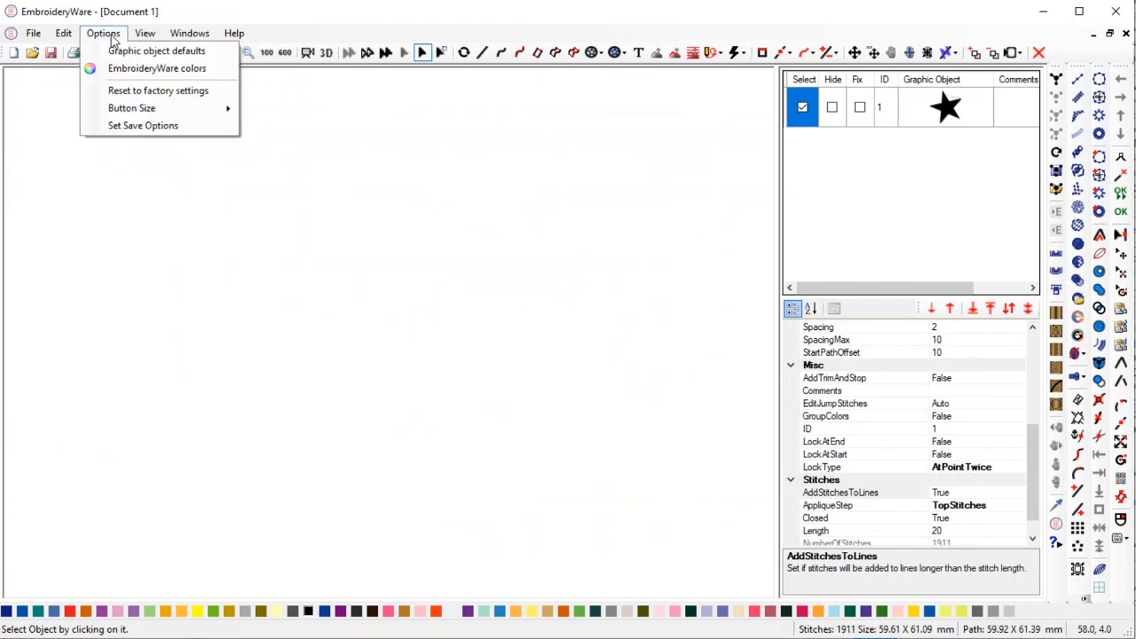
pyautogui.click(126, 71)
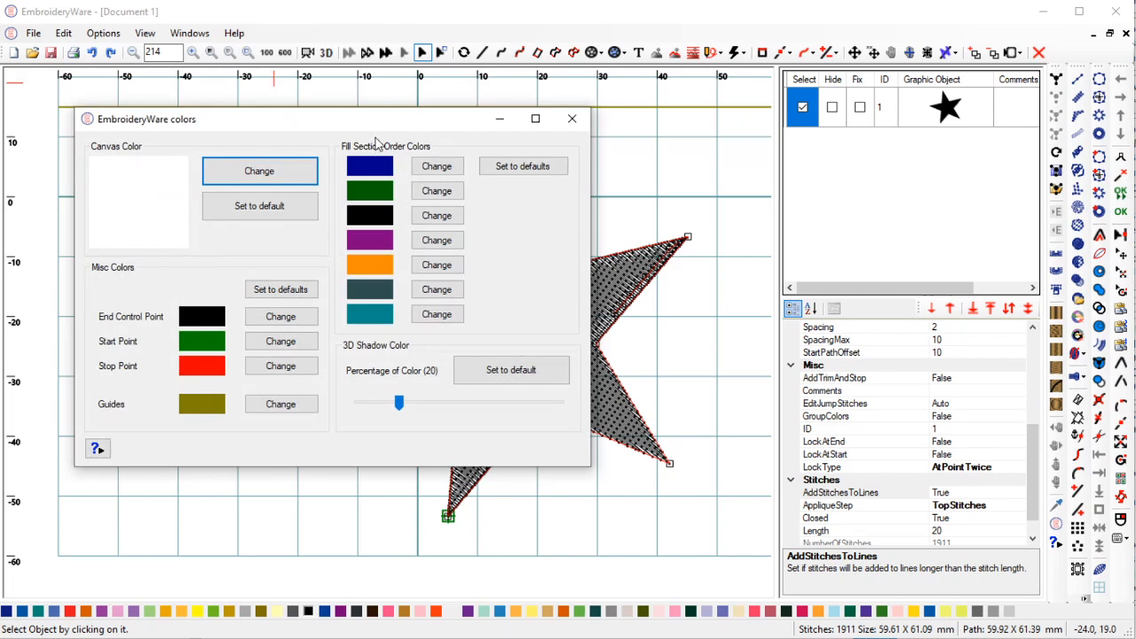
pyautogui.click(572, 121)
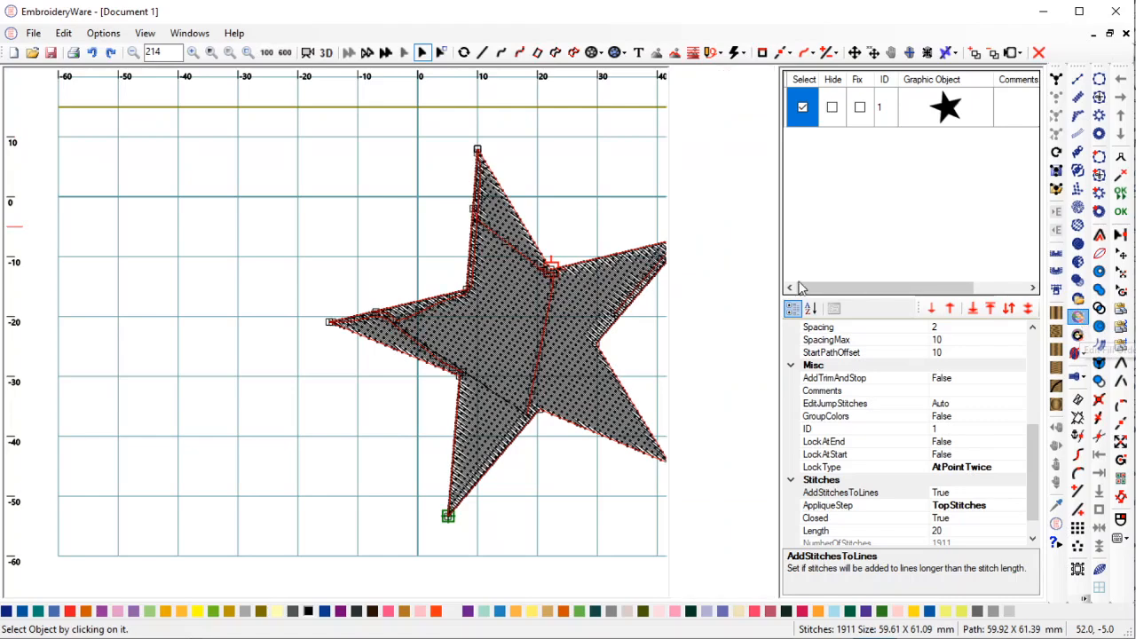
pyautogui.moveTo(566, 188); pyautogui.dragTo(341, 154)
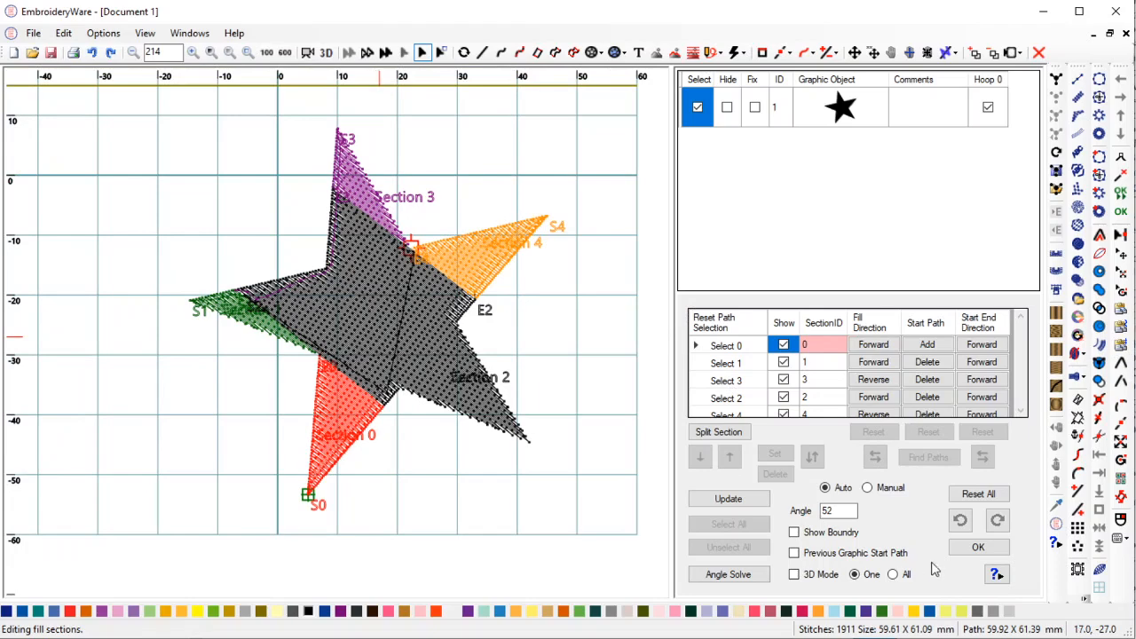
pyautogui.click(977, 547)
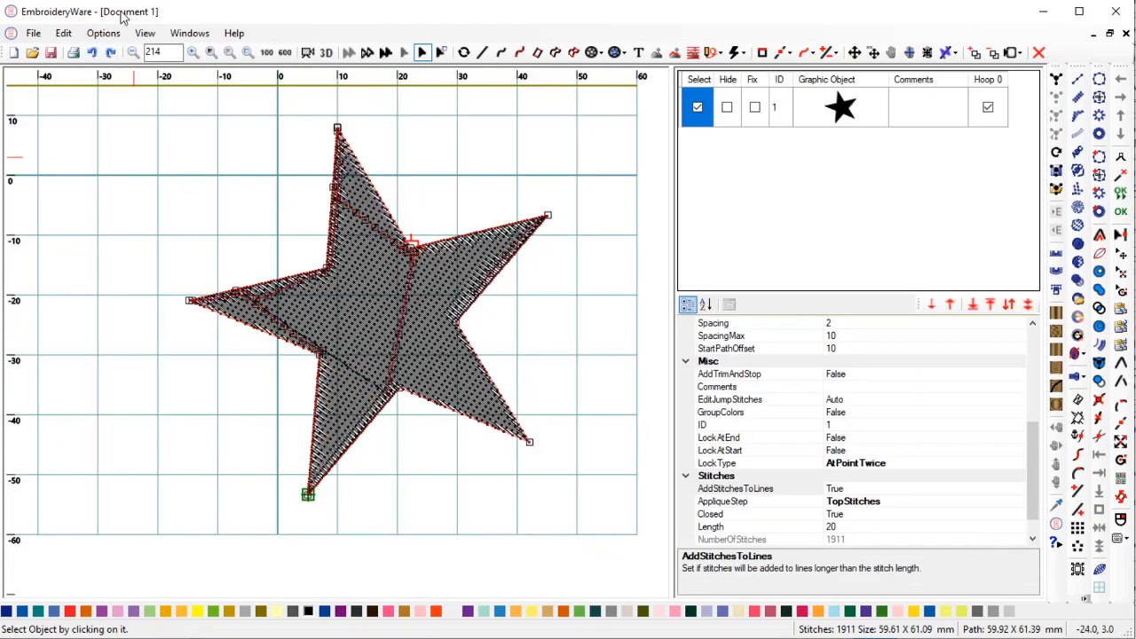
# - Change the third fill section order color from the EmbroideryWare color settings to light gray
pyautogui.click(97, 33)
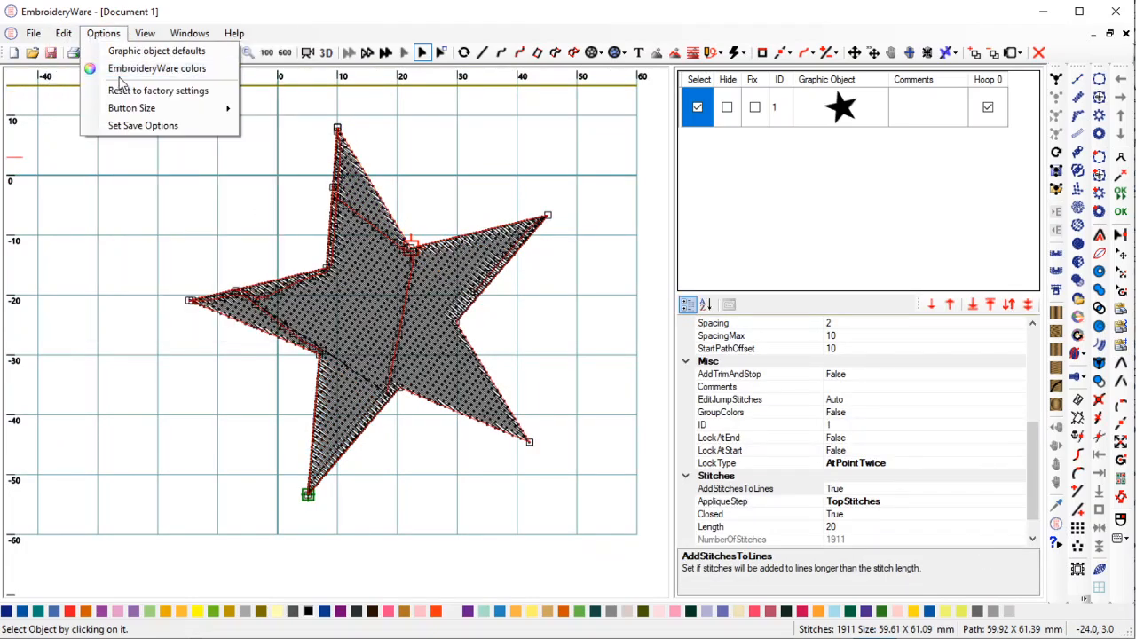
pyautogui.click(142, 68)
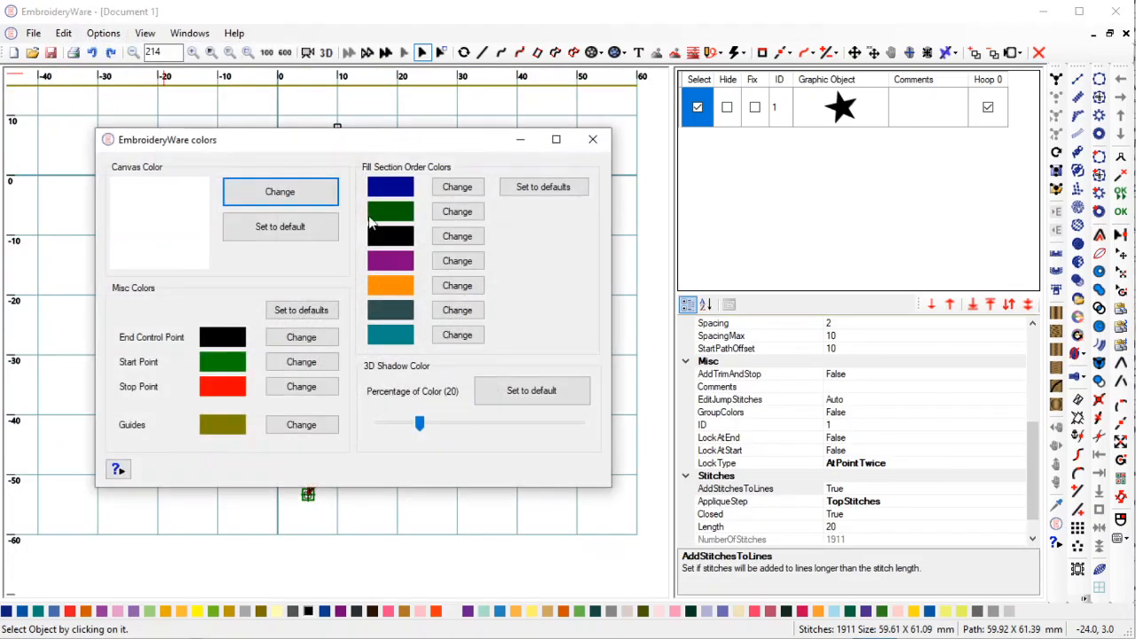
pyautogui.click(471, 243)
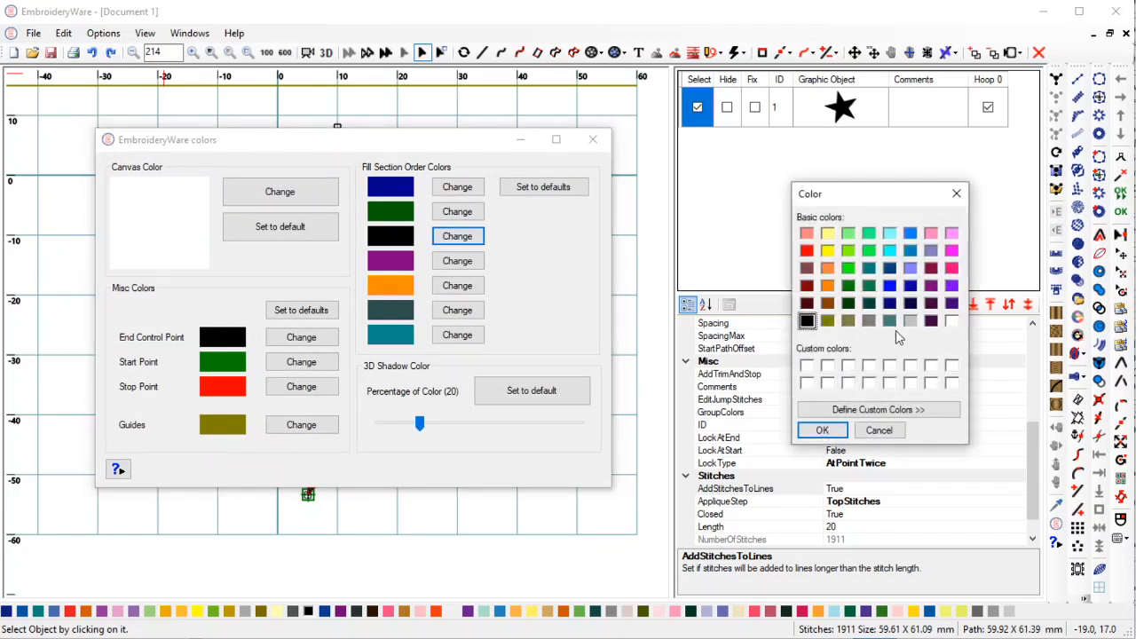
pyautogui.click(911, 321)
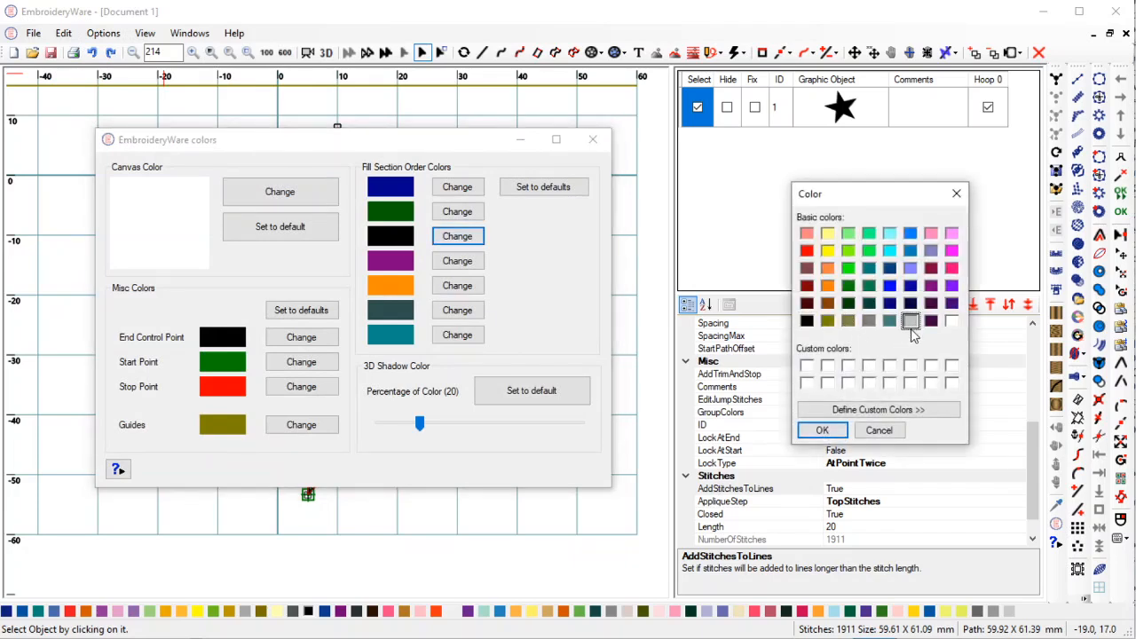
pyautogui.click(821, 430)
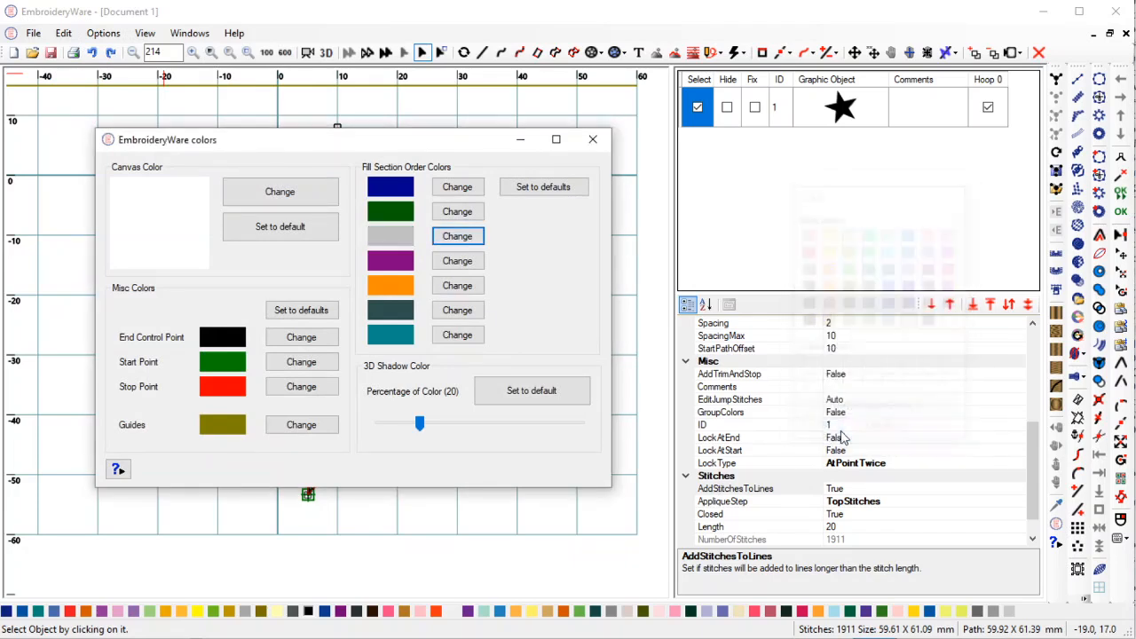
pyautogui.click(593, 140)
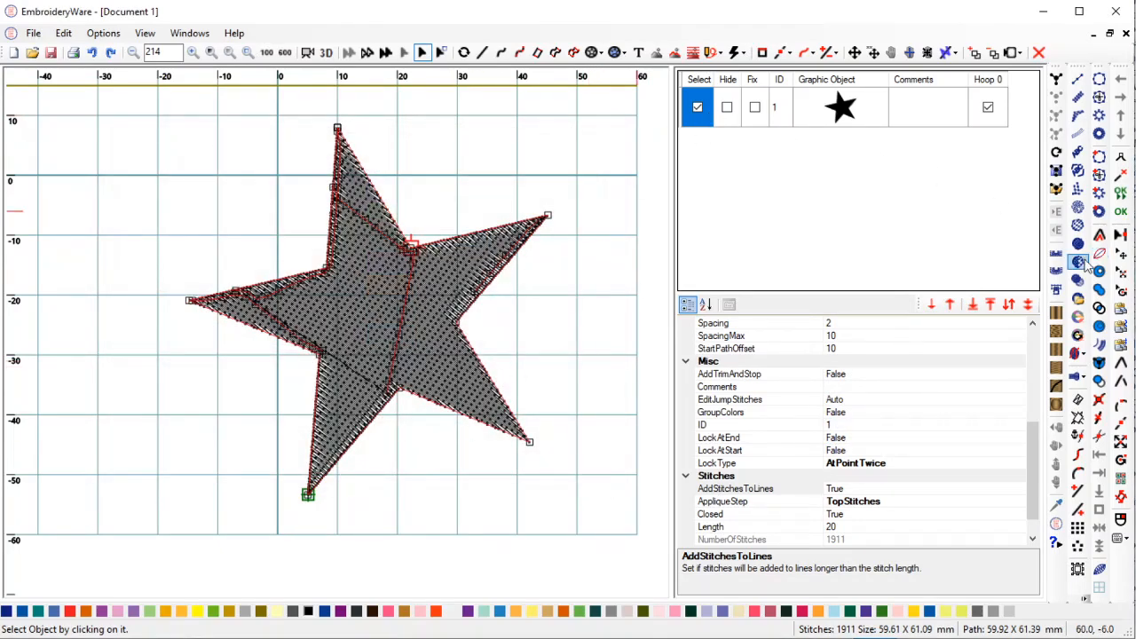
# - Inspect the star's section colors up close in the fill order editor and close the editor
pyautogui.click(1078, 316)
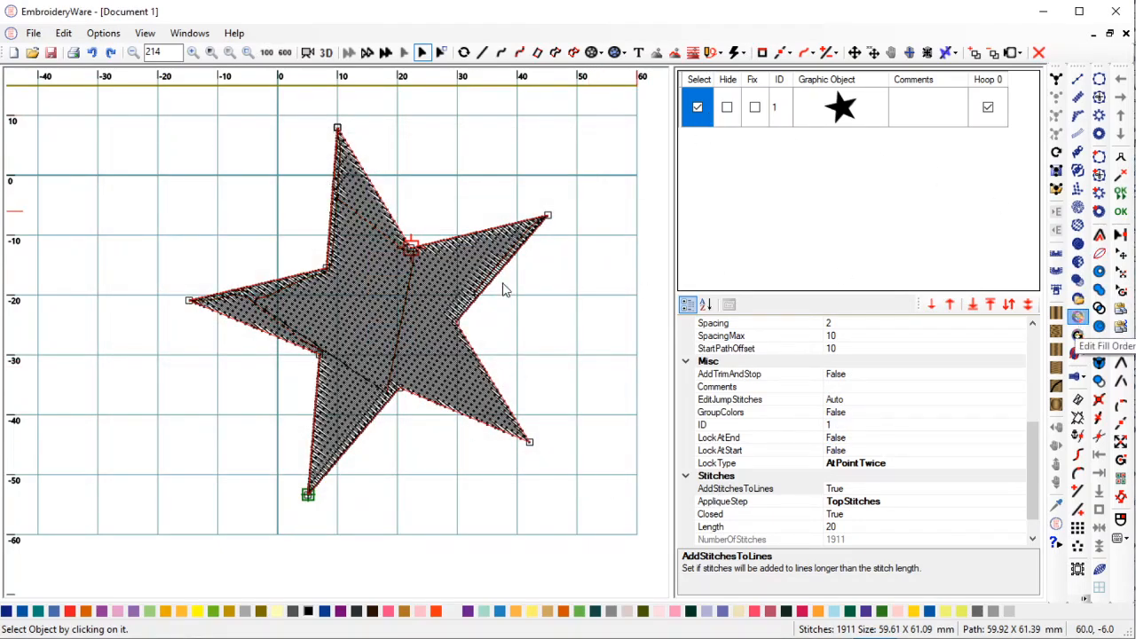
pyautogui.scroll(3, 406, 330)
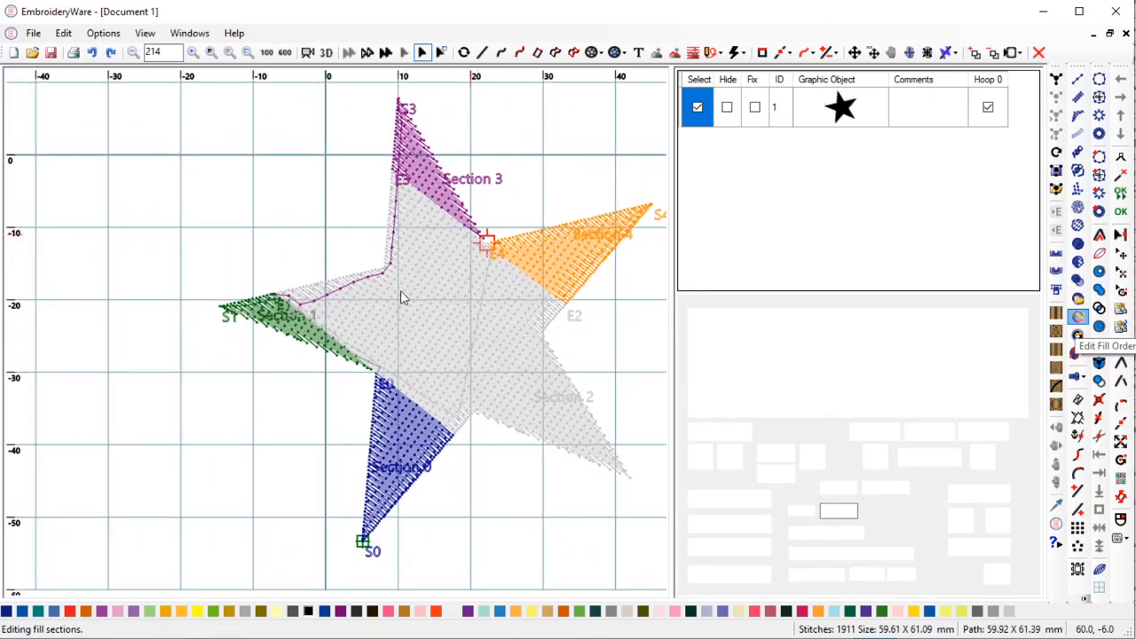
pyautogui.scroll(1, 423, 257)
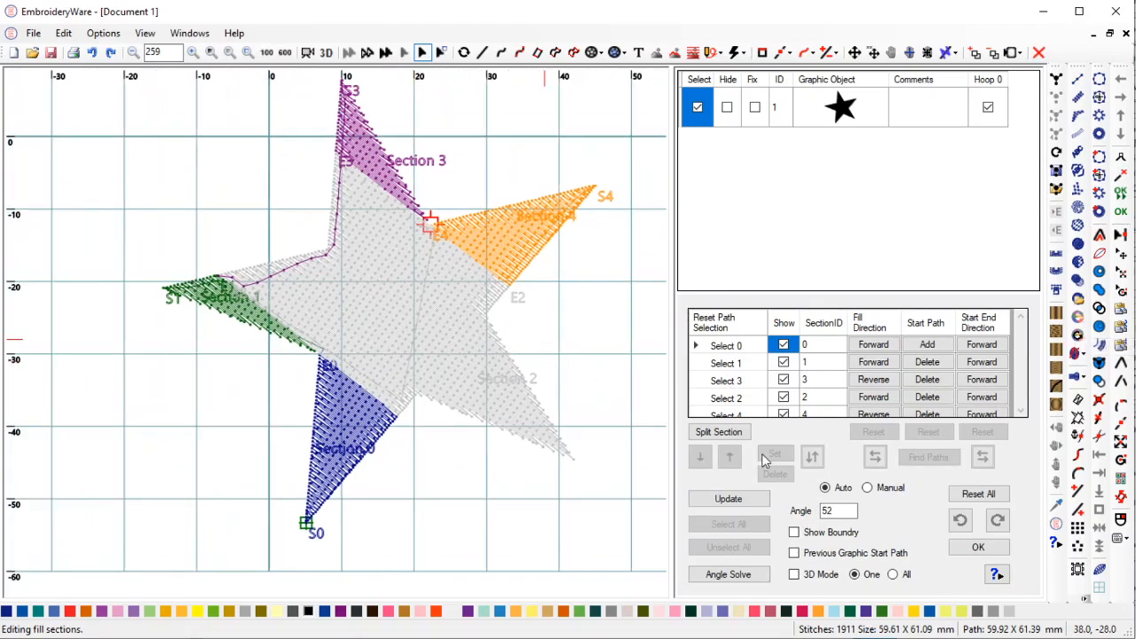
pyautogui.click(978, 547)
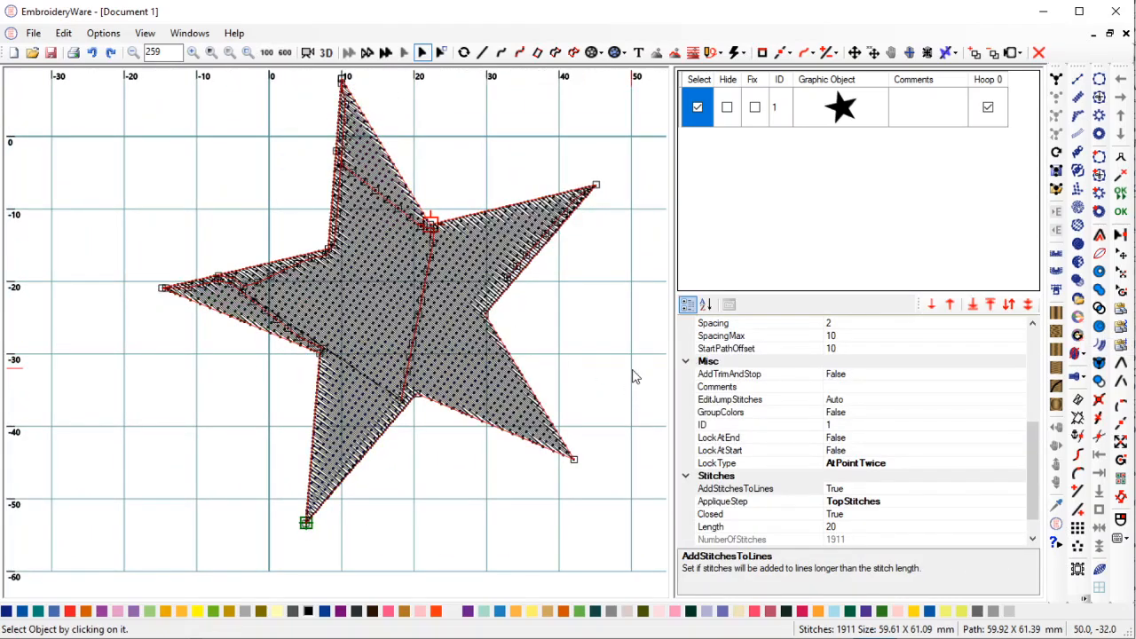